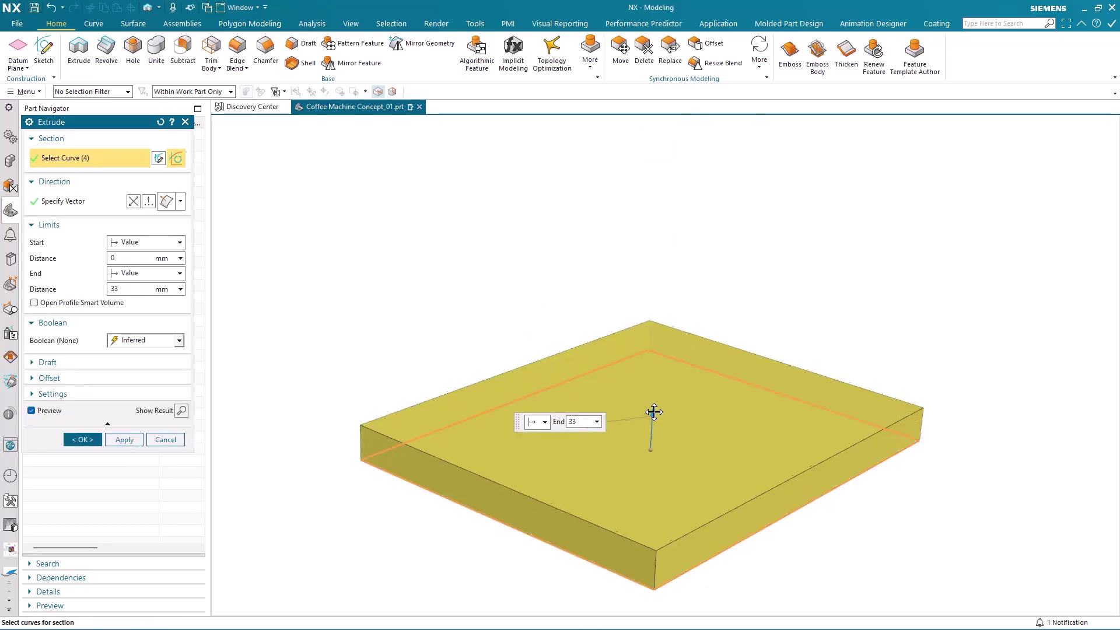
# - Extrude the base plate to 50 mm, then pick the block footprint edges with Boolean None
pyautogui.moveTo(655, 402); pyautogui.dragTo(654, 397)
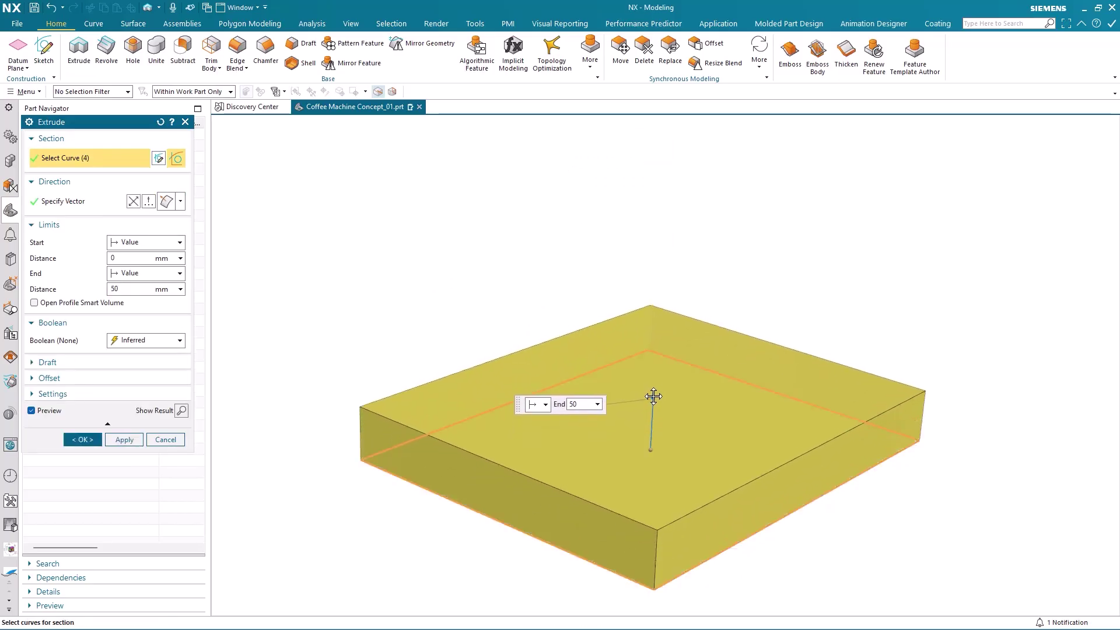
pyautogui.middleClick(324, 305)
pyautogui.click(161, 341)
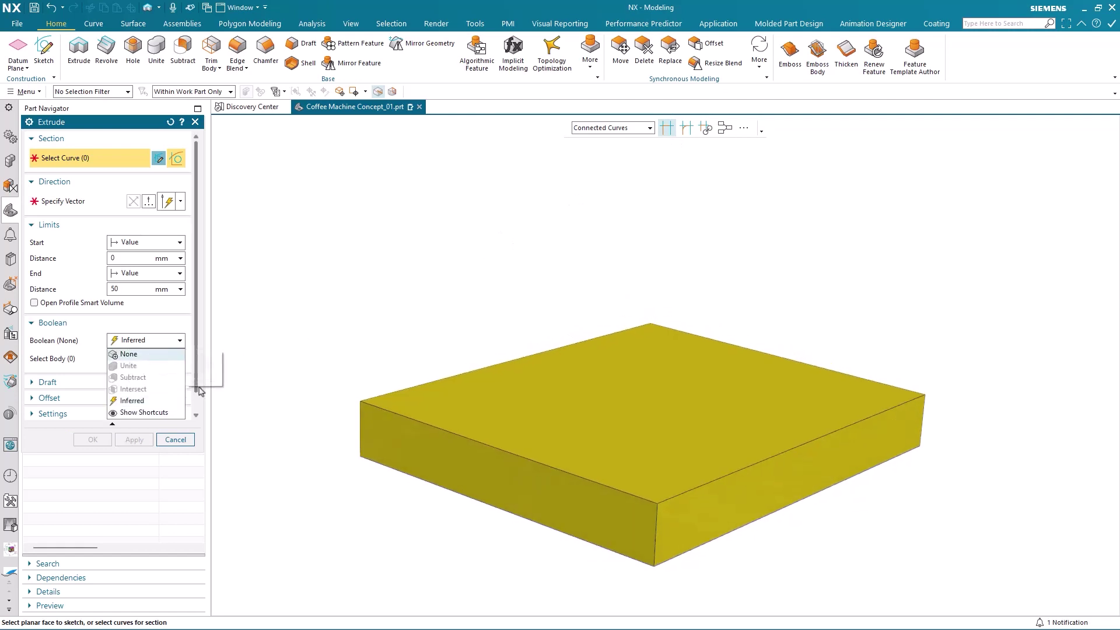
pyautogui.moveTo(652, 540); pyautogui.dragTo(665, 385, button='middle')
pyautogui.click(665, 387)
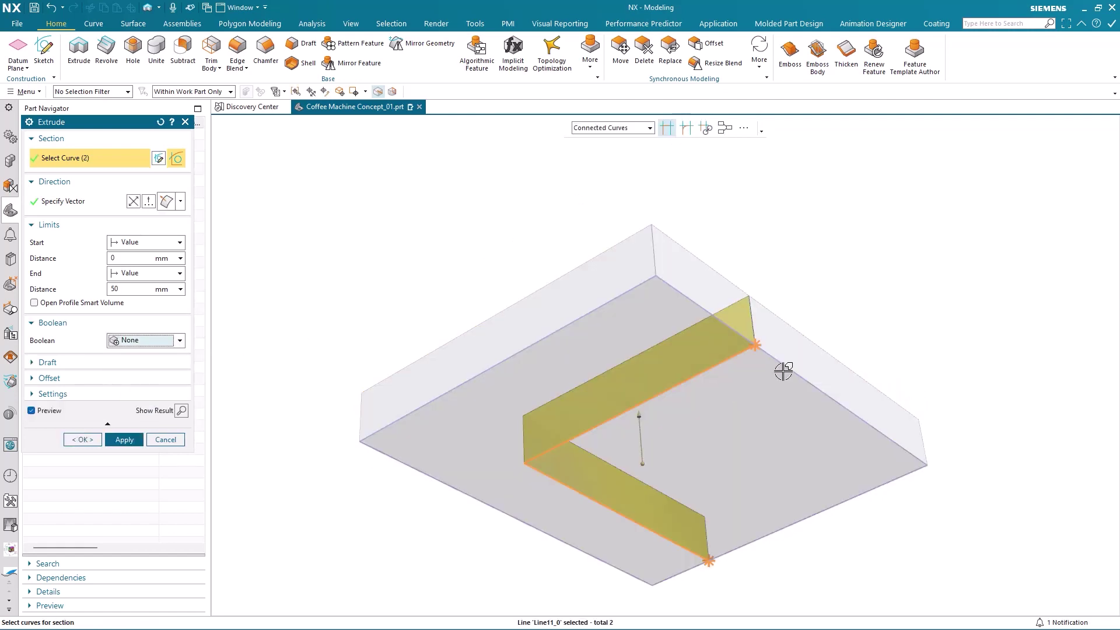
pyautogui.click(782, 369)
pyautogui.click(823, 511)
# - Extrude the block 250 mm, starting from the base plate's top face
pyautogui.moveTo(822, 510); pyautogui.dragTo(732, 405, button='middle')
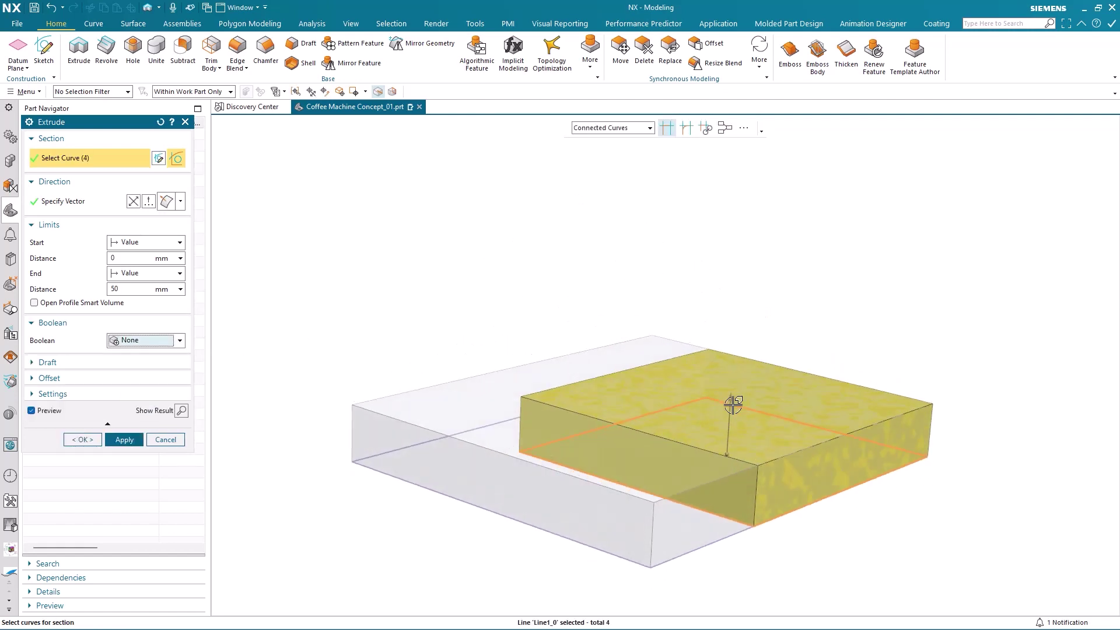
pyautogui.moveTo(728, 405); pyautogui.dragTo(702, 245)
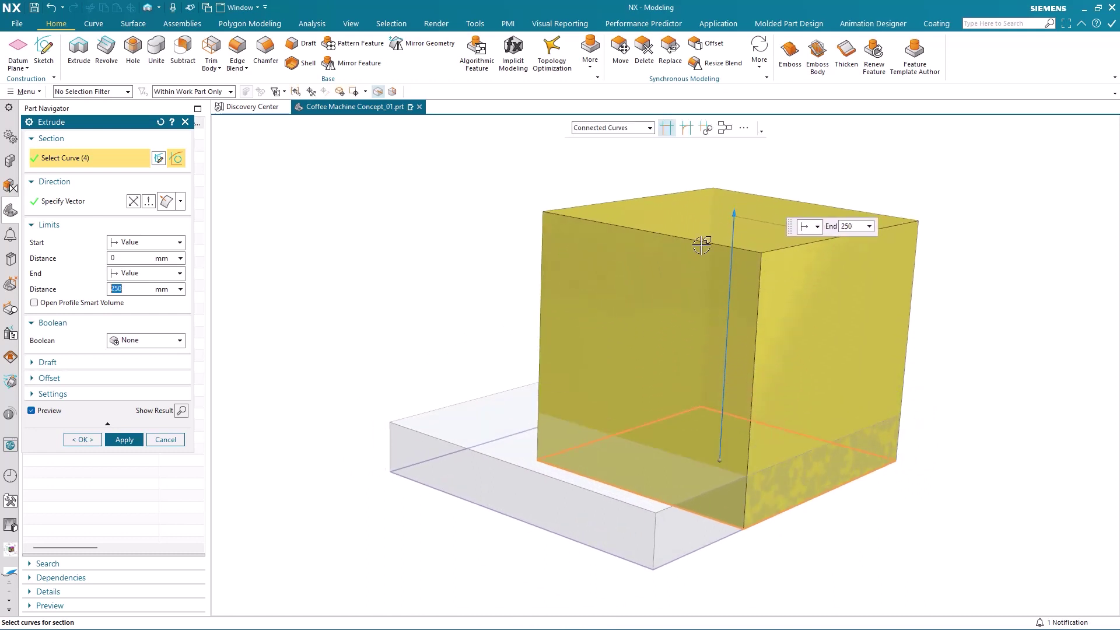
pyautogui.rightClick(718, 462)
pyautogui.click(756, 525)
pyautogui.click(534, 424)
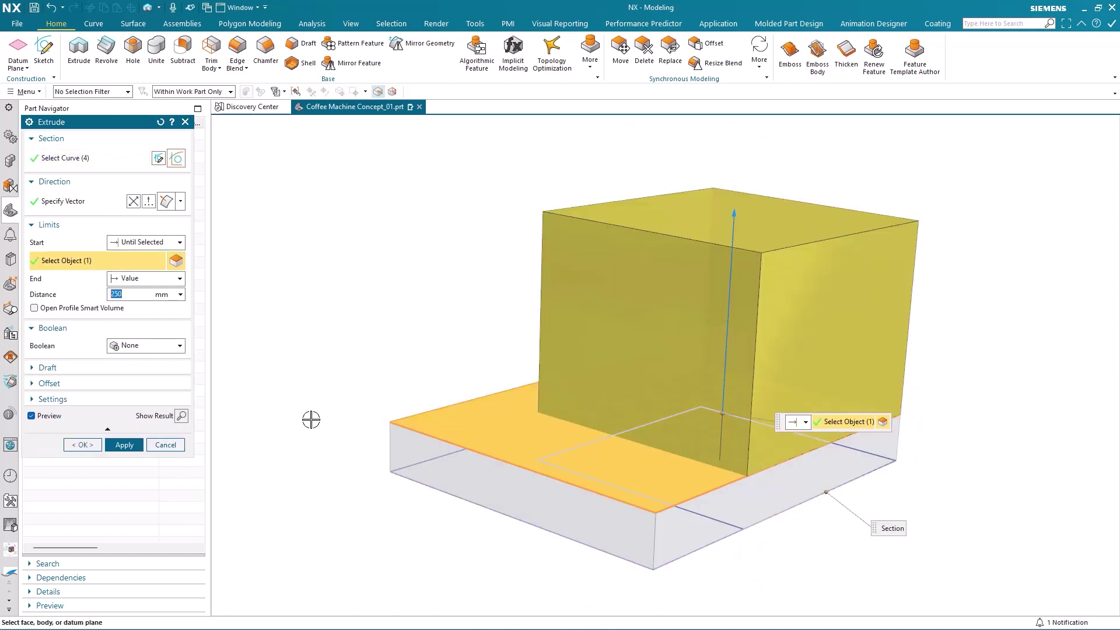
pyautogui.middleClick(311, 419)
# - Extrude the block's top face edges from 0 to 250 mm as the stacked upper block
pyautogui.click(605, 128)
pyautogui.click(595, 180)
pyautogui.scroll(-3, 478, 188)
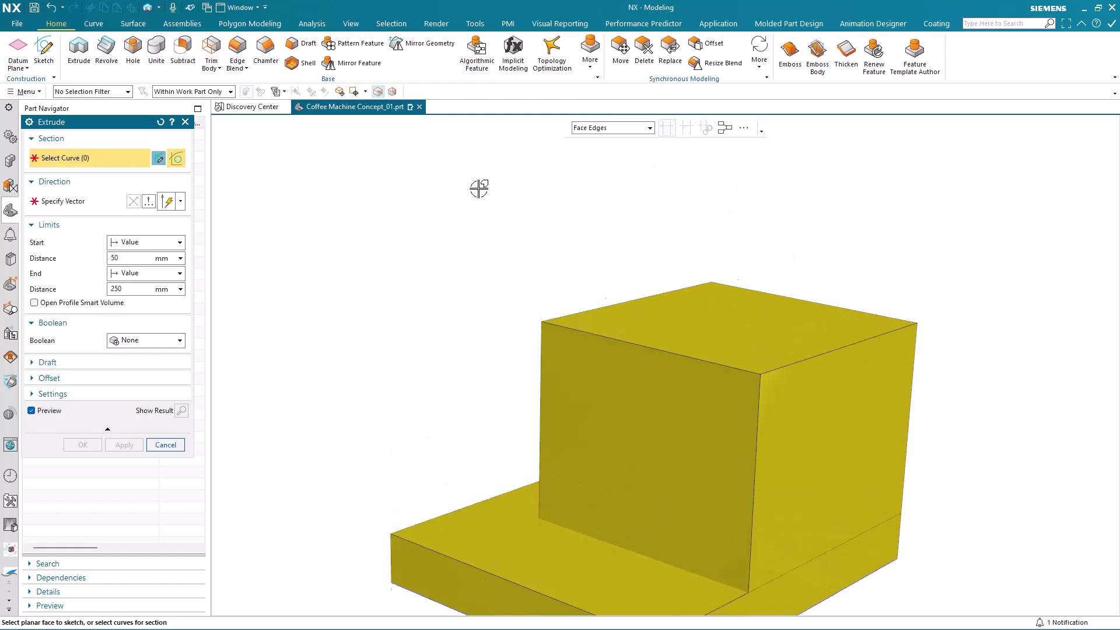
pyautogui.scroll(-2, 462, 199)
pyautogui.click(632, 347)
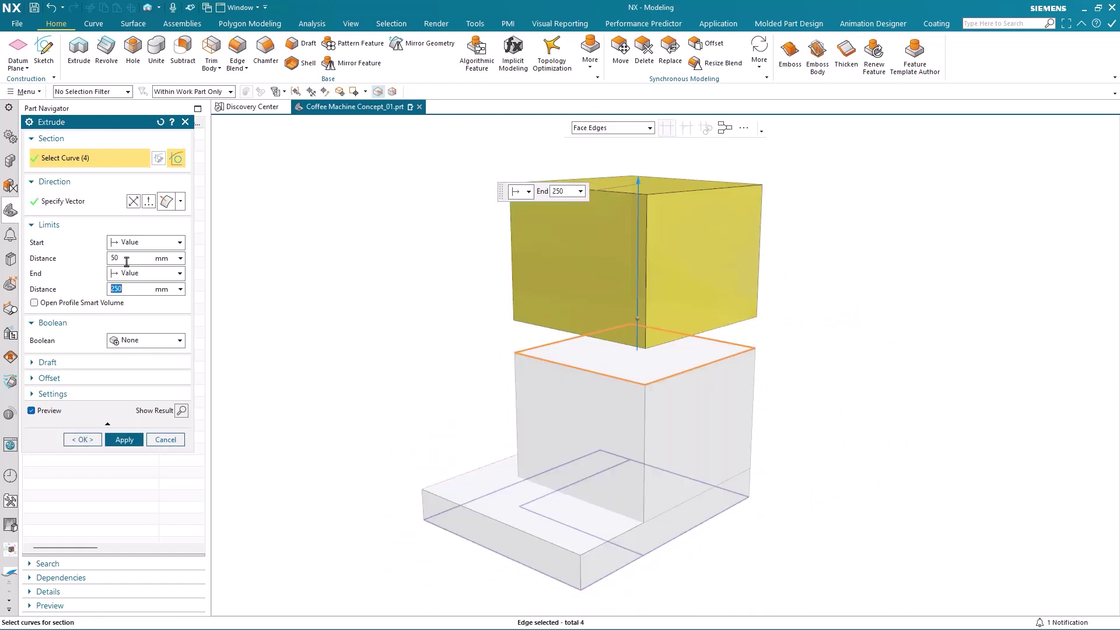
pyautogui.click(126, 259)
pyautogui.write('0')
pyautogui.click(82, 439)
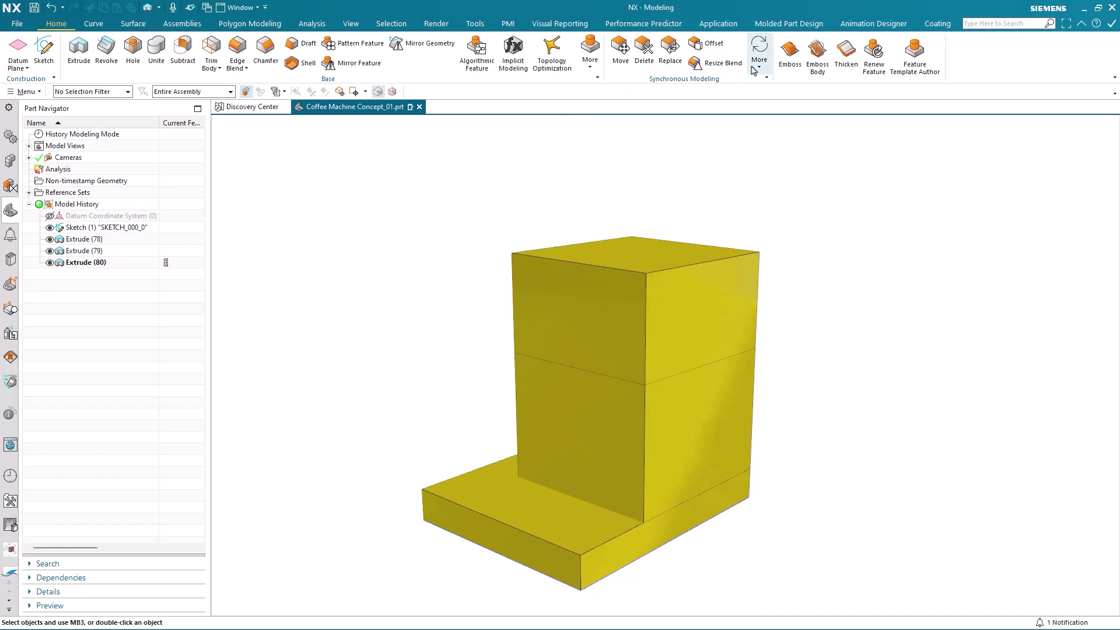
# - Make the upper block's face coplanar with the stationary lower face using Make Coplanar
pyautogui.click(759, 68)
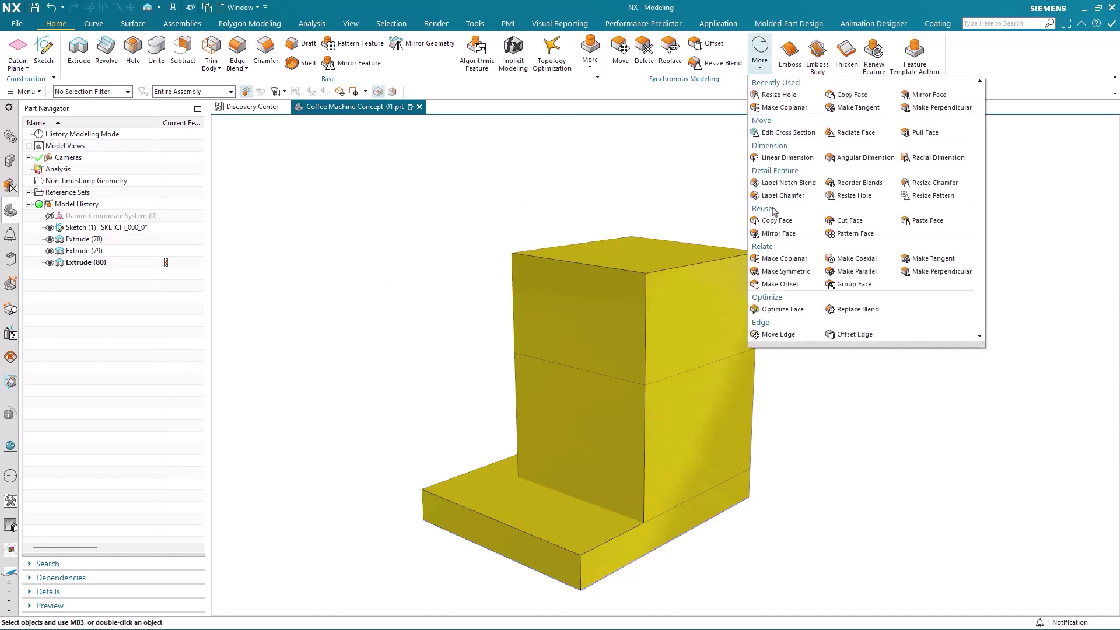
pyautogui.click(764, 256)
pyautogui.click(610, 312)
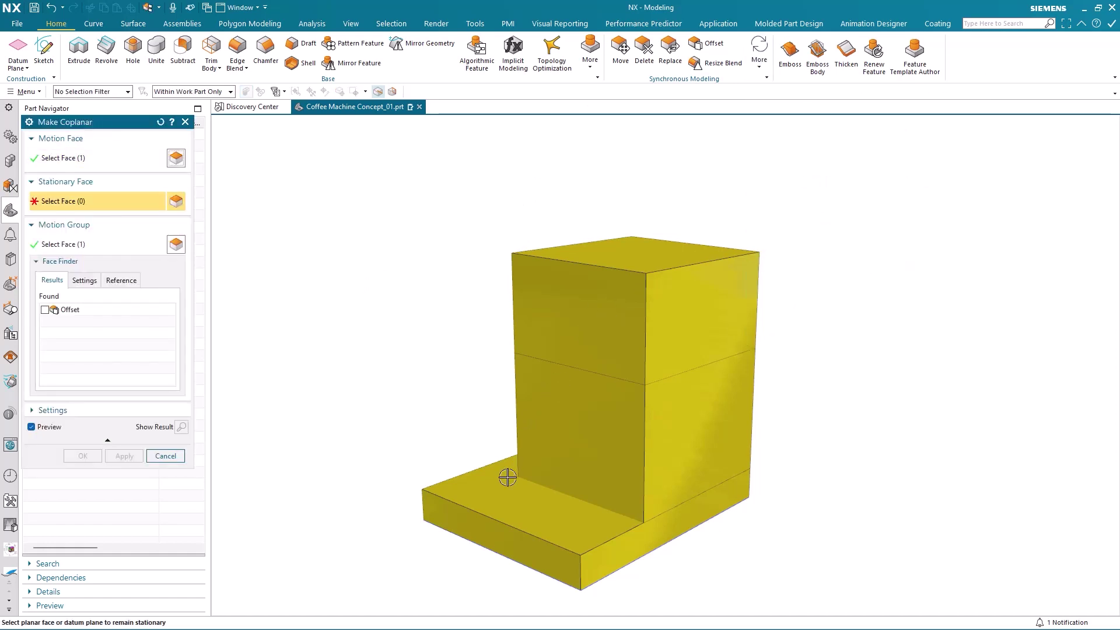
pyautogui.click(475, 519)
pyautogui.moveTo(393, 412)
pyautogui.mouseDown(button='middle')
pyautogui.moveTo(358, 368)
pyautogui.moveTo(273, 418)
pyautogui.mouseUp(button='middle')
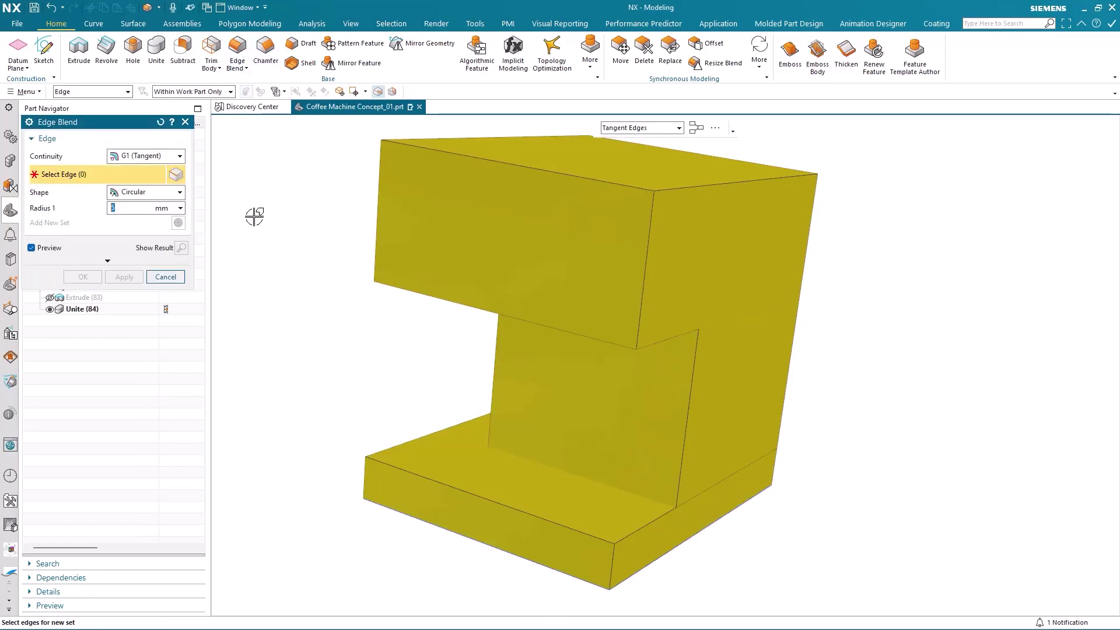
# - Blend the top overhang edges and the lower step edge with a 25 mm radius
pyautogui.moveTo(307, 267); pyautogui.dragTo(740, 320, button='middle')
pyautogui.click(670, 283)
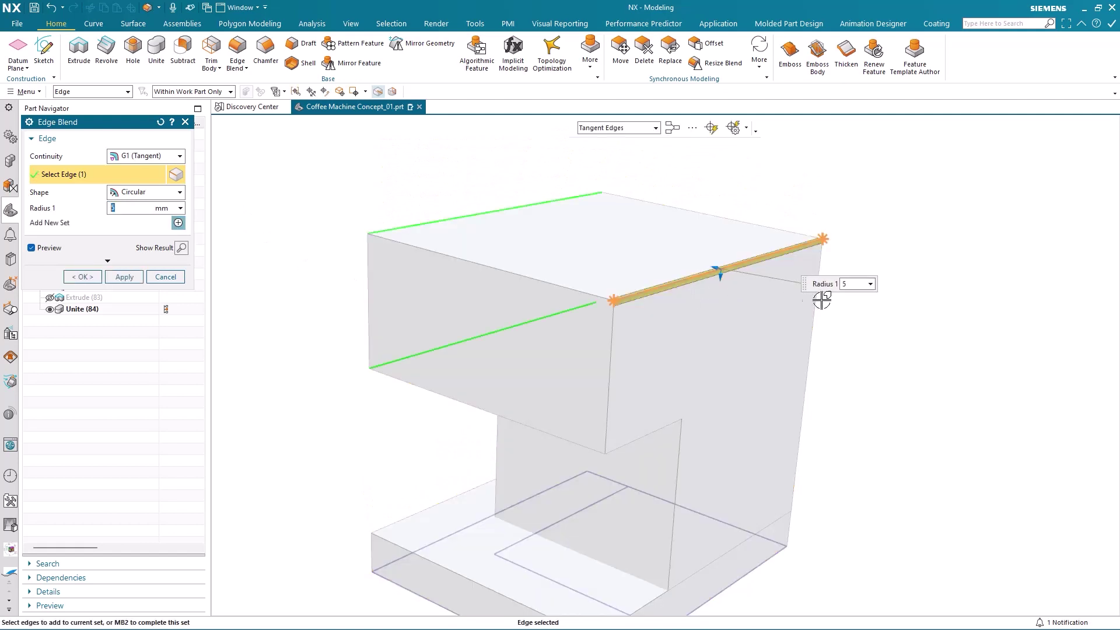
pyautogui.click(712, 129)
pyautogui.moveTo(724, 277); pyautogui.dragTo(726, 297)
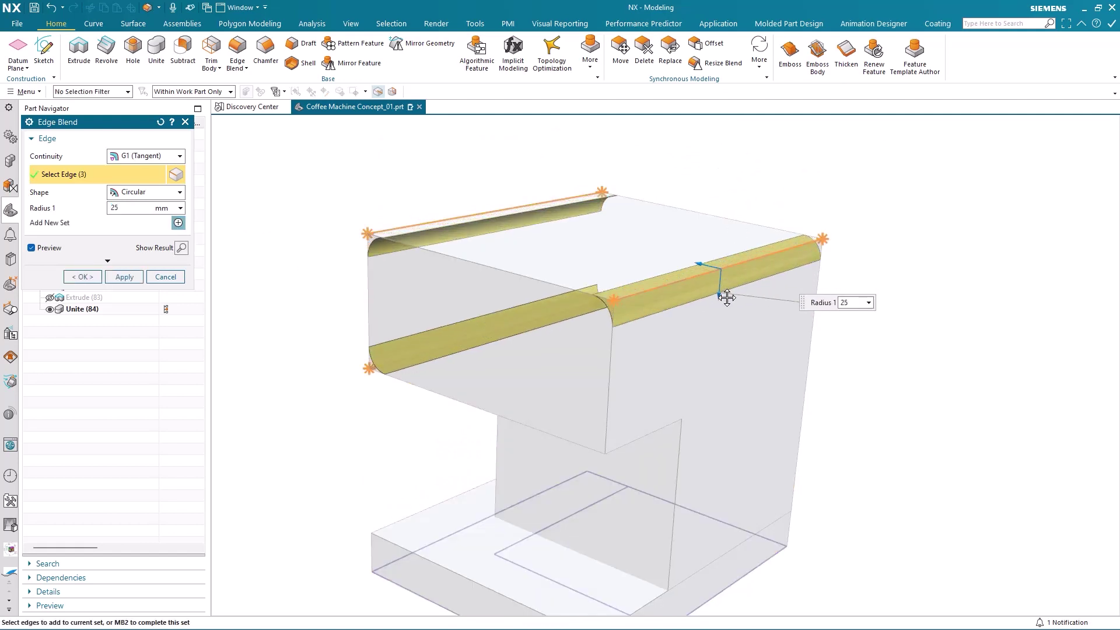
pyautogui.click(648, 434)
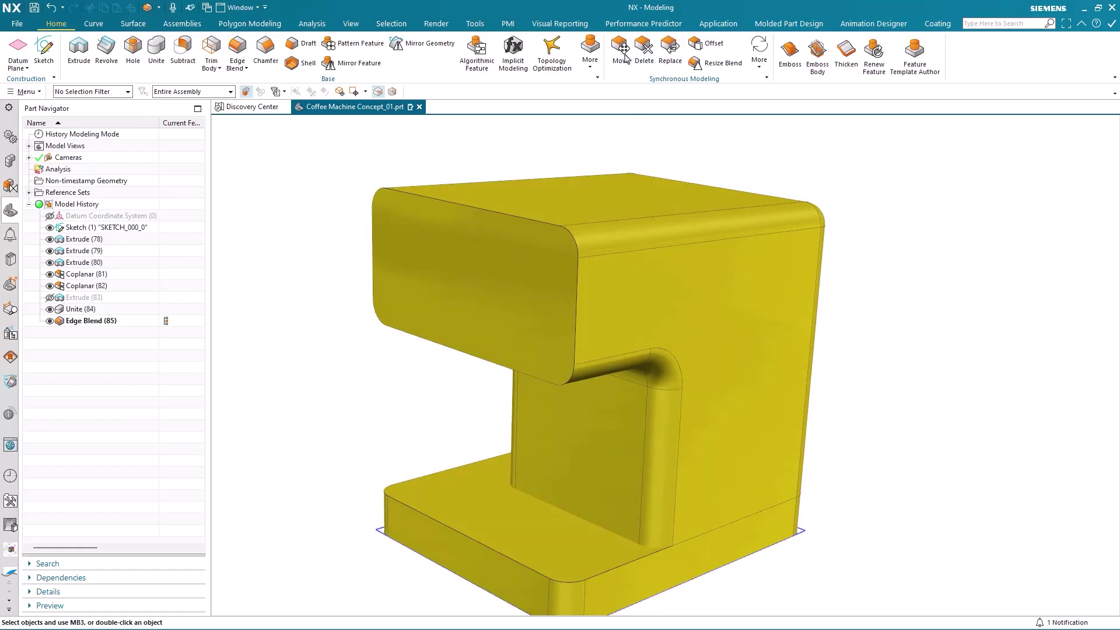
# - Start a Move Face on the overhang's front face and specify its pivot point
pyautogui.click(623, 58)
pyautogui.click(469, 266)
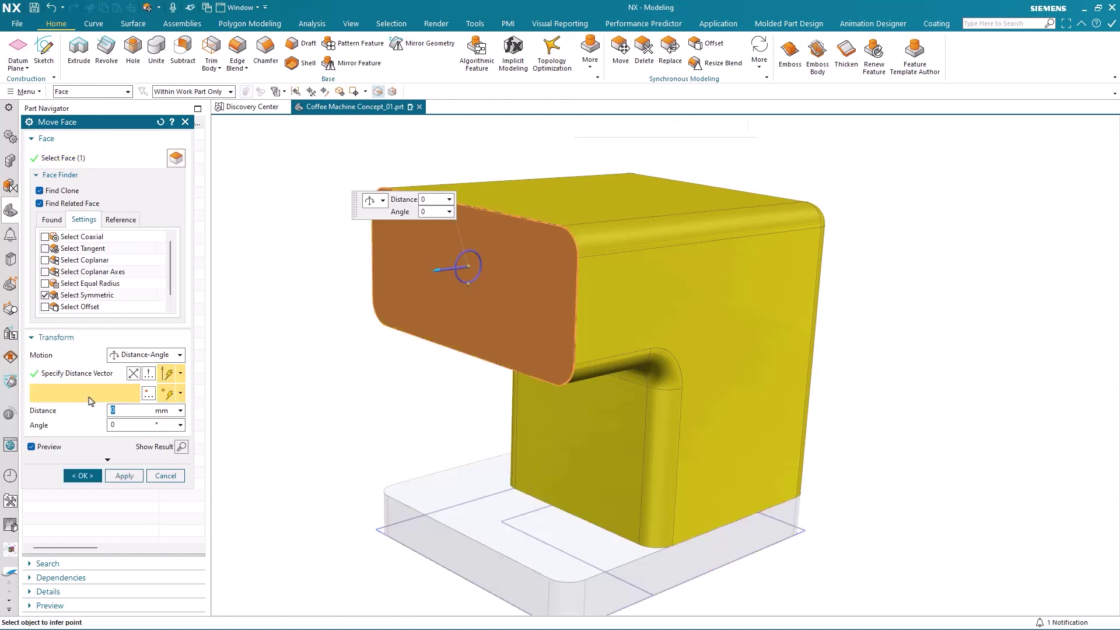
pyautogui.moveTo(467, 206)
pyautogui.keyDown('shift'); pyautogui.mouseDown(button='middle')
pyautogui.moveTo(531, 234)
pyautogui.moveTo(546, 250)
pyautogui.moveTo(537, 276)
pyautogui.mouseUp(button='middle'); pyautogui.keyUp('shift')
pyautogui.click(539, 234)
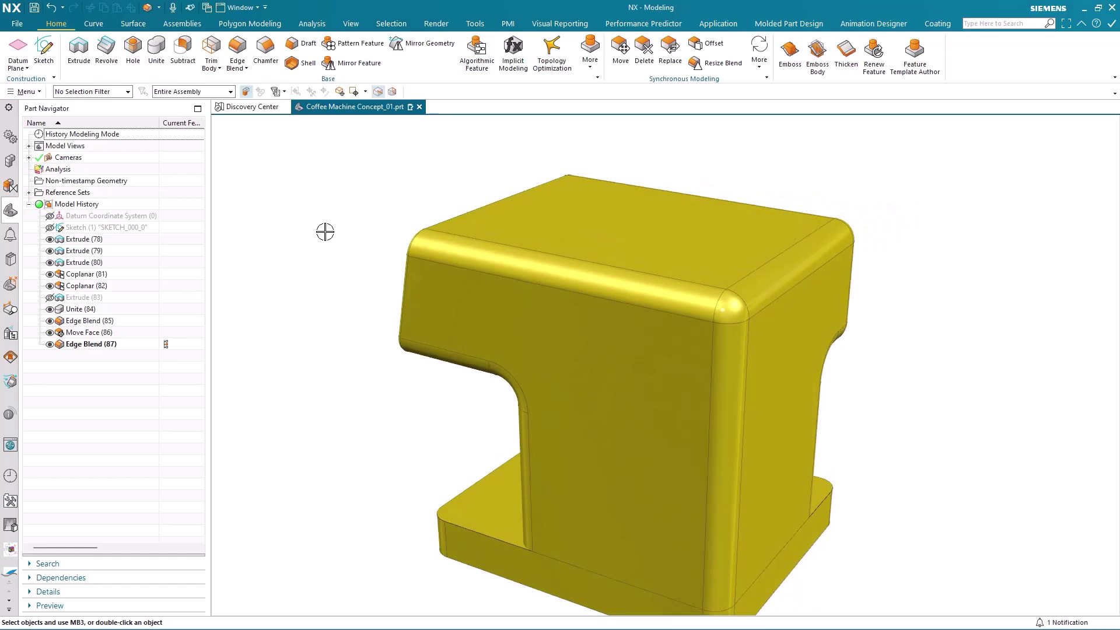
# - Run a reflection analysis on the selected corner blend faces
pyautogui.click(311, 24)
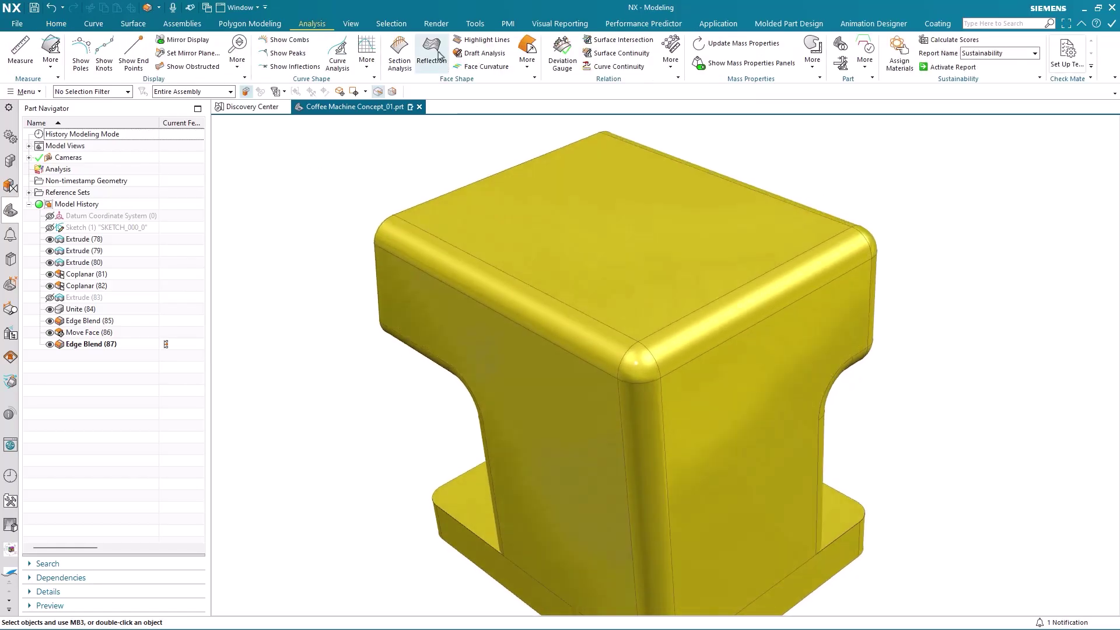
pyautogui.click(432, 53)
pyautogui.scroll(1, 483, 370)
pyautogui.scroll(3, 473, 396)
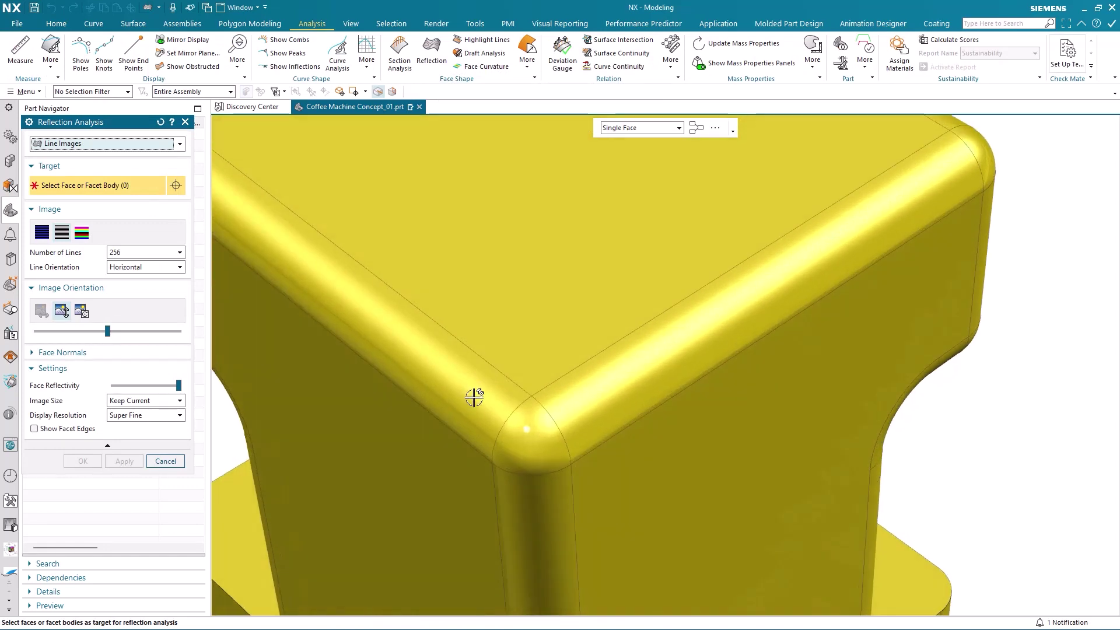
pyautogui.click(473, 396)
pyautogui.click(614, 380)
pyautogui.scroll(1, 604, 380)
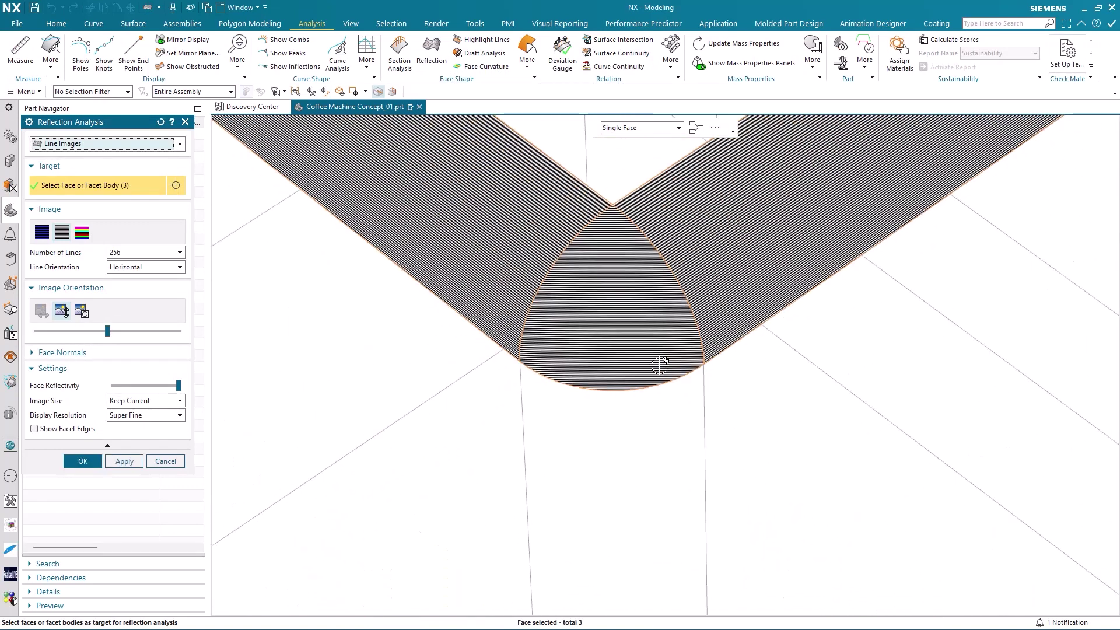
pyautogui.scroll(1, 595, 379)
pyautogui.scroll(1, 591, 379)
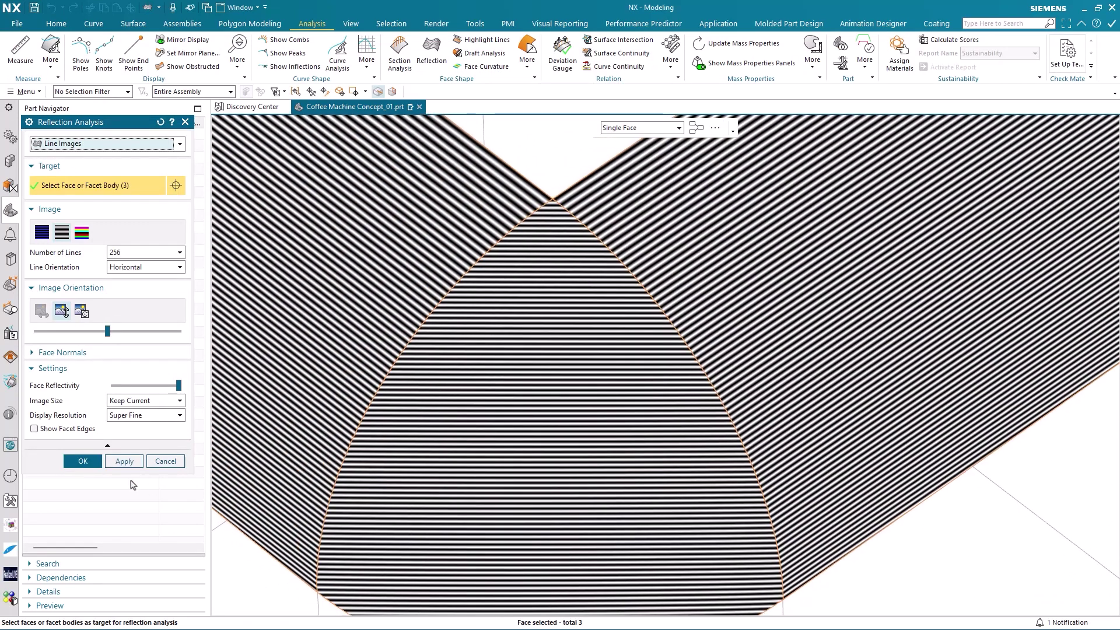
pyautogui.click(82, 460)
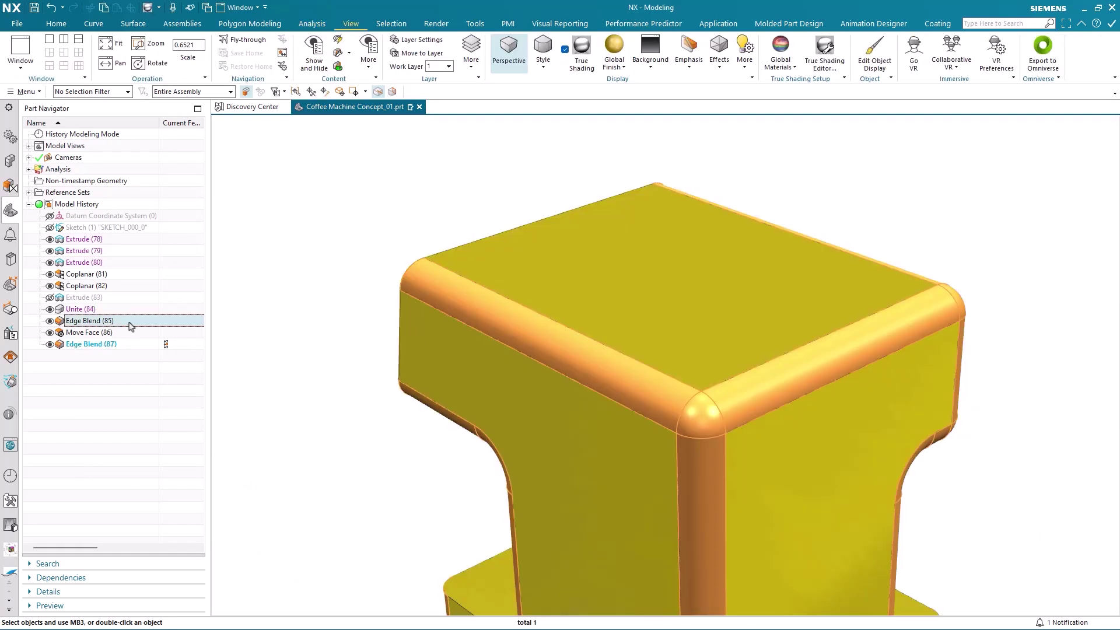
# - Edit Edge Blend (85) with rollback and set its continuity to G2 (Curvature)
pyautogui.rightClick(131, 324)
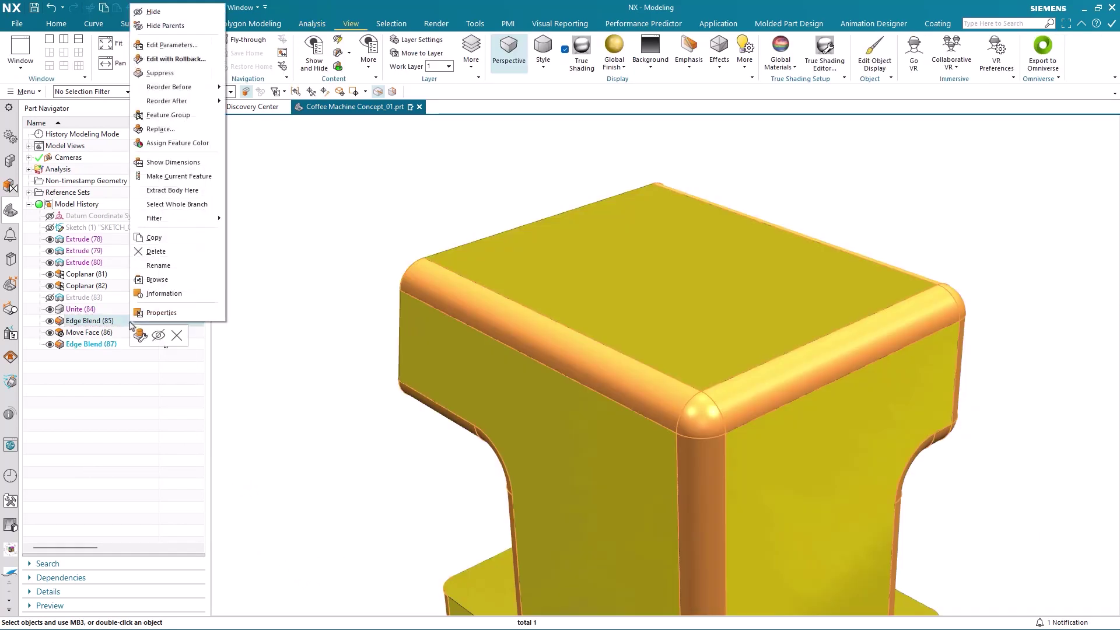
pyautogui.click(175, 59)
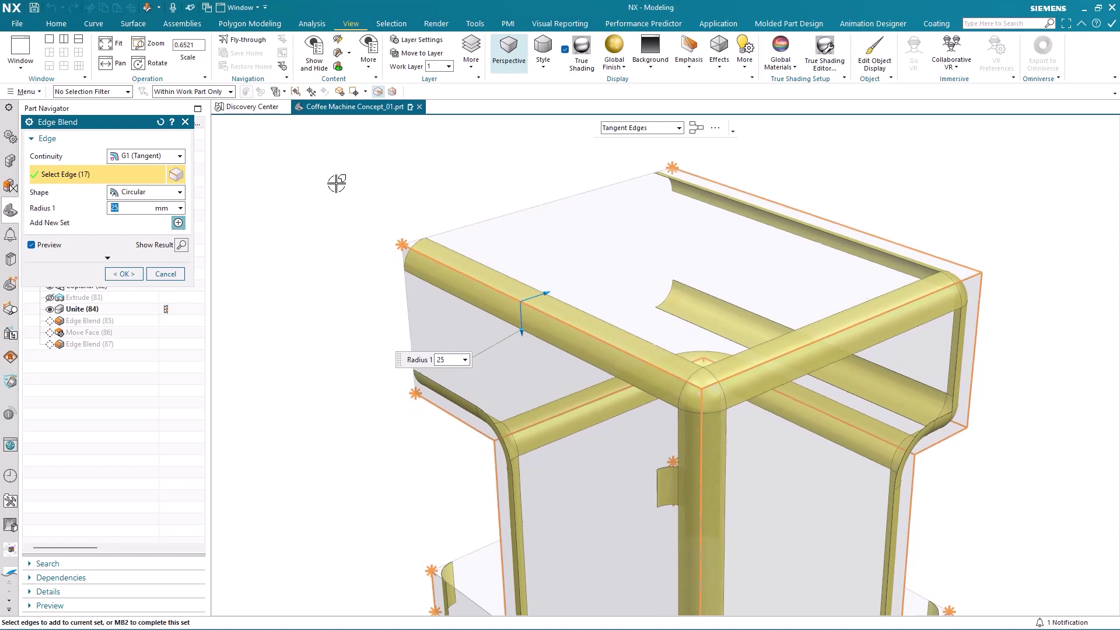
pyautogui.click(155, 156)
pyautogui.click(165, 183)
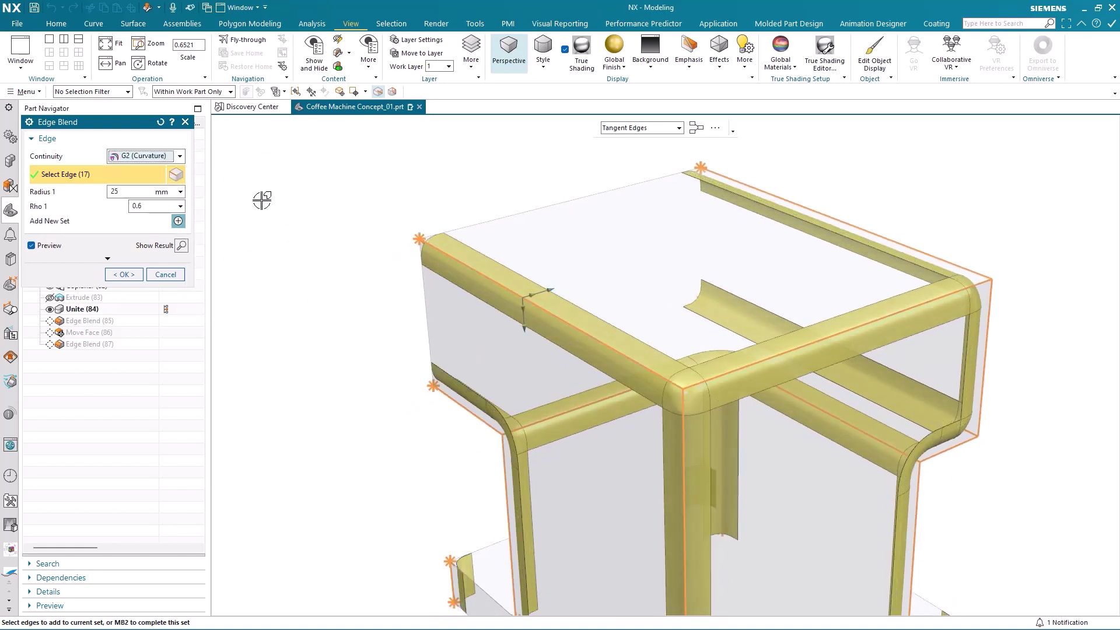
pyautogui.scroll(5, 607, 297)
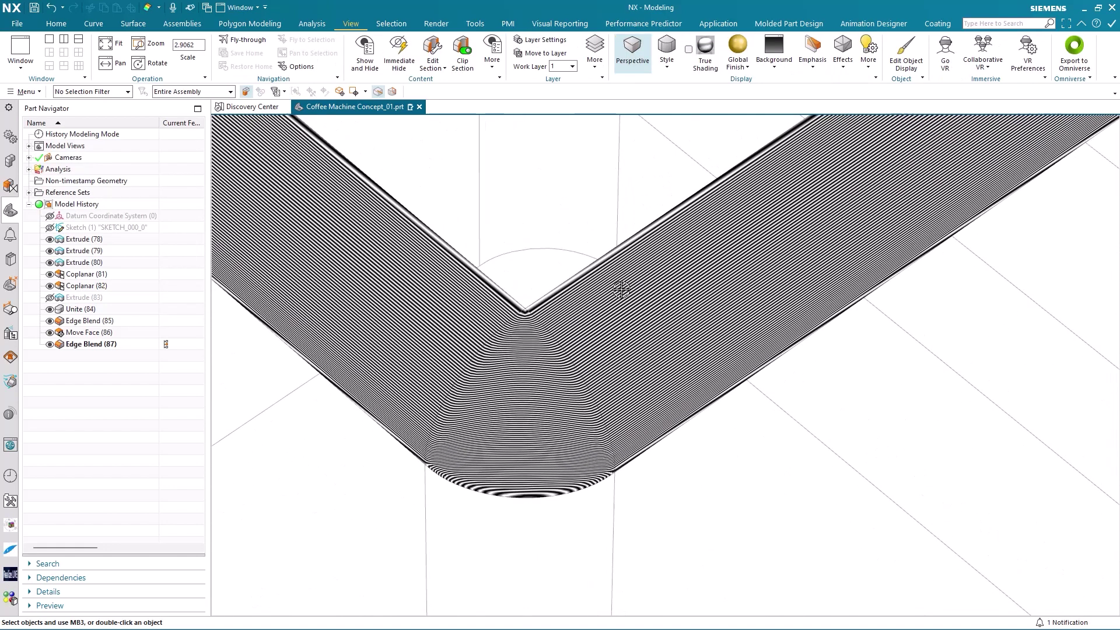
pyautogui.scroll(1, 607, 297)
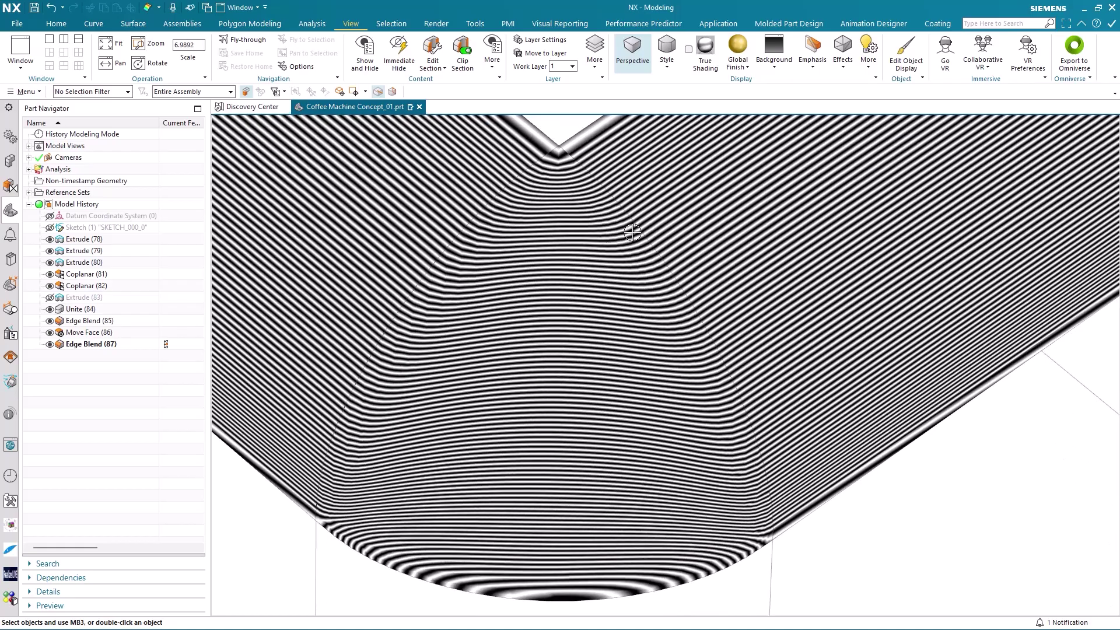
pyautogui.scroll(-3, 543, 251)
pyautogui.scroll(-3, 535, 251)
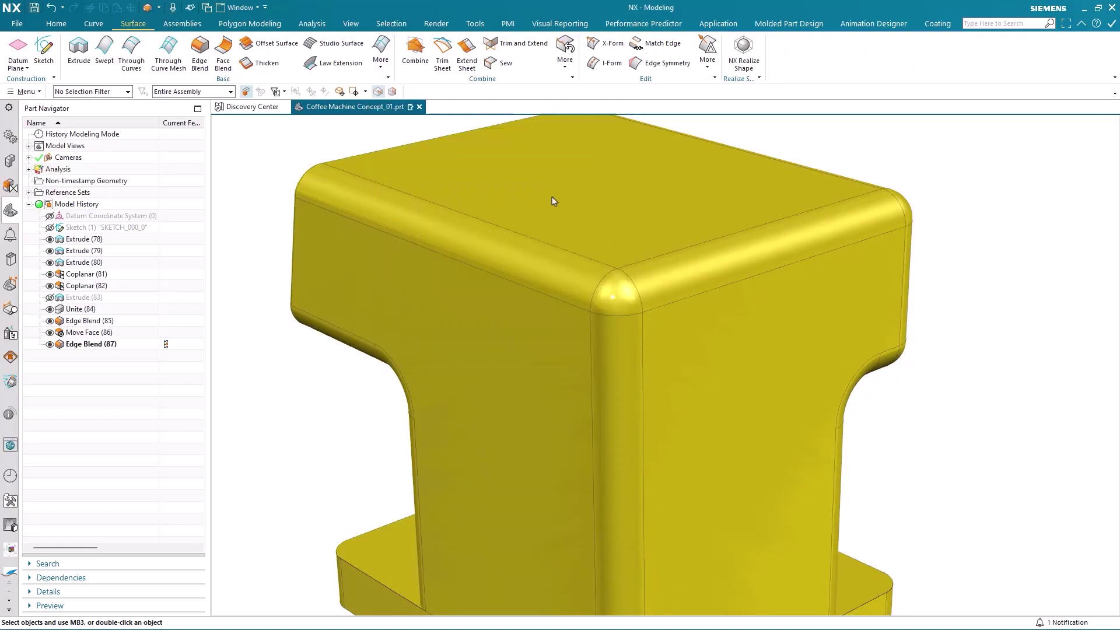
pyautogui.scroll(3, 581, 195)
pyautogui.scroll(2, 534, 242)
# - Build the Blend Corner from three blend face sets and adjust the second limit point
pyautogui.click(522, 259)
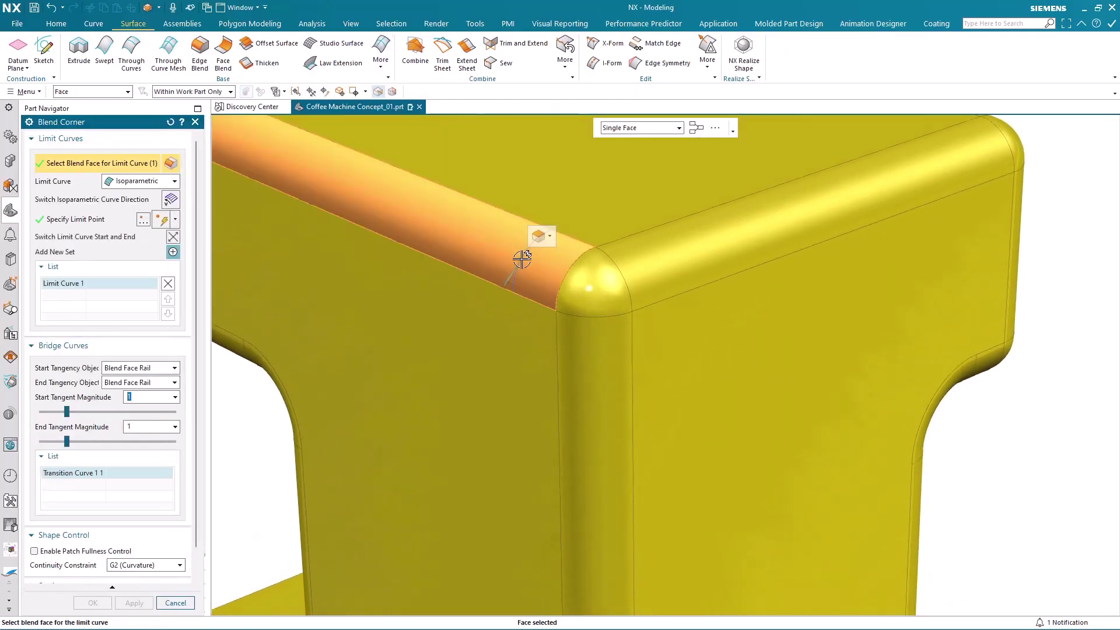
pyautogui.click(172, 251)
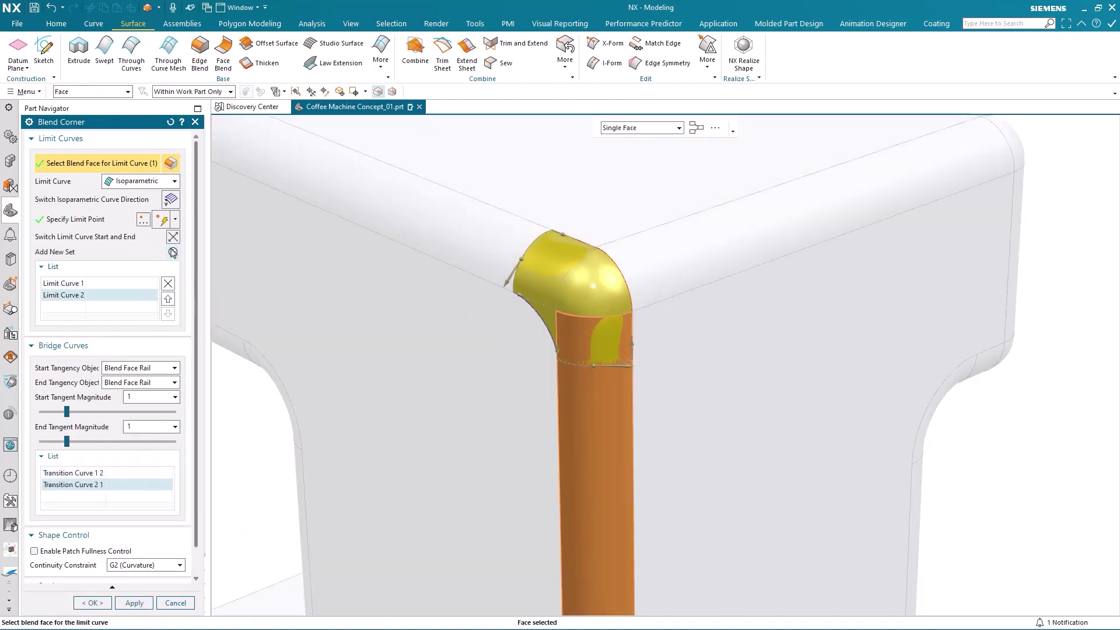
pyautogui.click(173, 253)
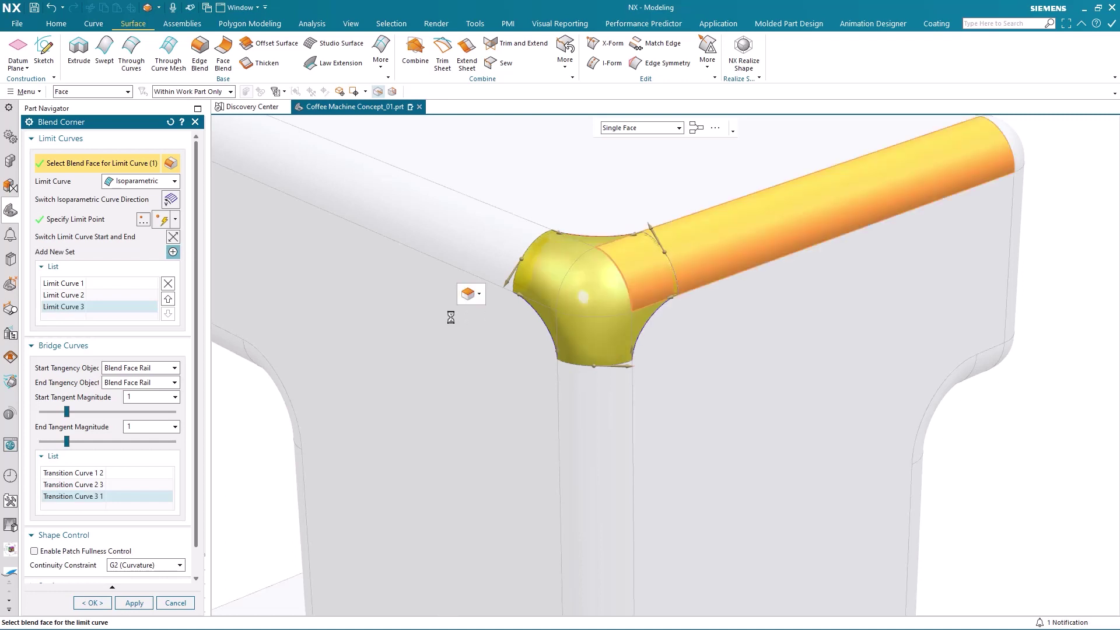
pyautogui.scroll(2, 730, 319)
pyautogui.click(544, 403)
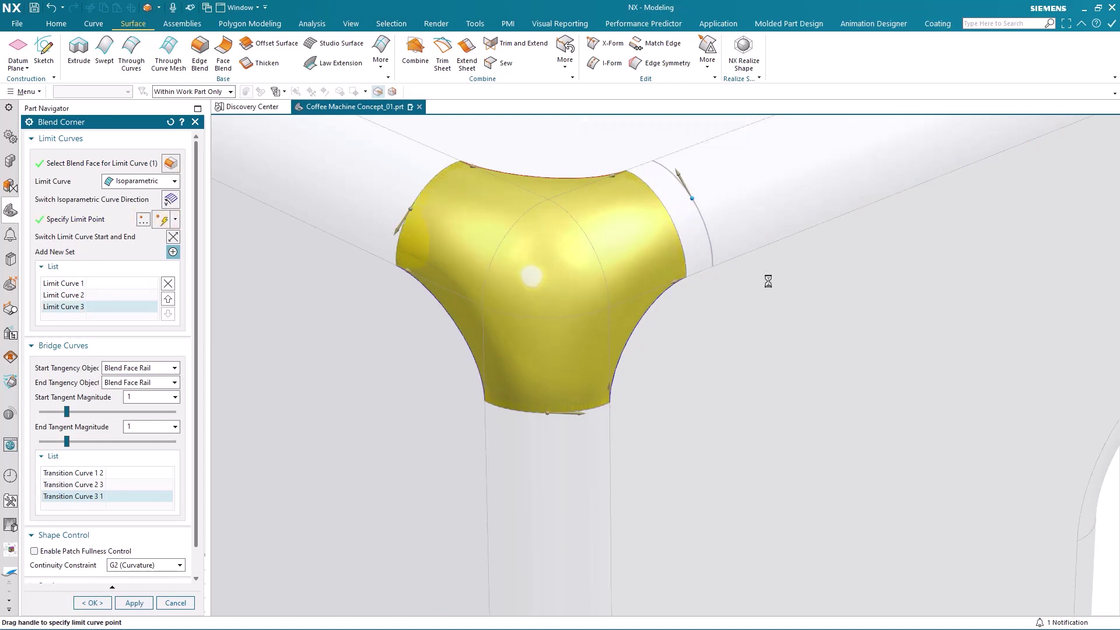
pyautogui.moveTo(743, 295)
pyautogui.mouseDown(button='middle')
pyautogui.moveTo(546, 301)
pyautogui.moveTo(463, 272)
pyautogui.moveTo(466, 235)
pyautogui.mouseUp(button='middle')
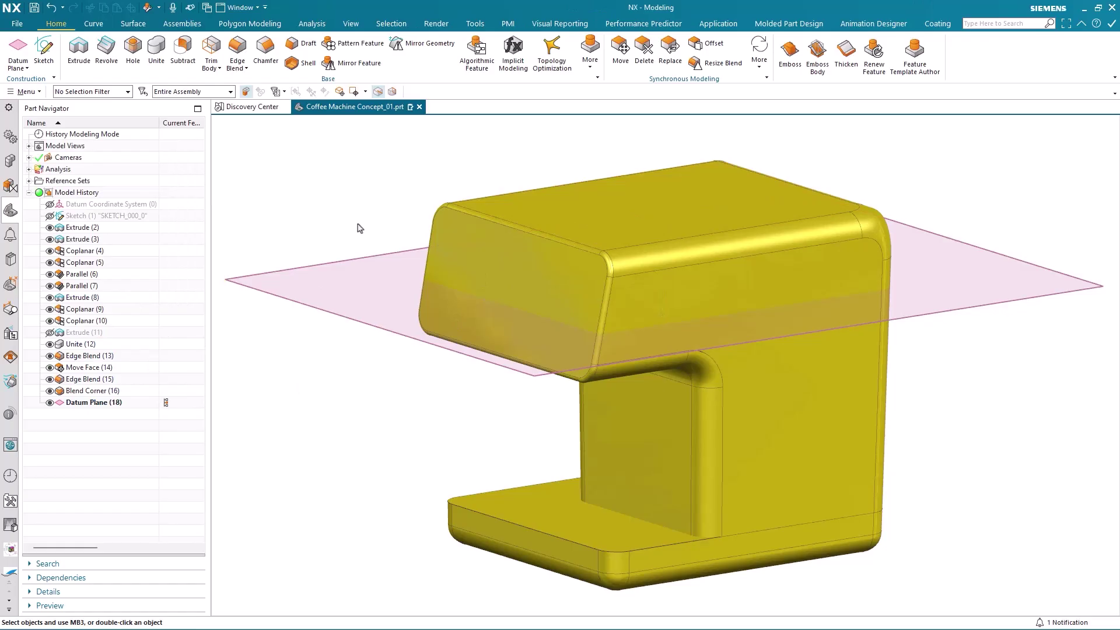
# - Split the body using the datum plane as the tool, then hide Datum Plane (18)
pyautogui.click(593, 72)
pyautogui.click(639, 297)
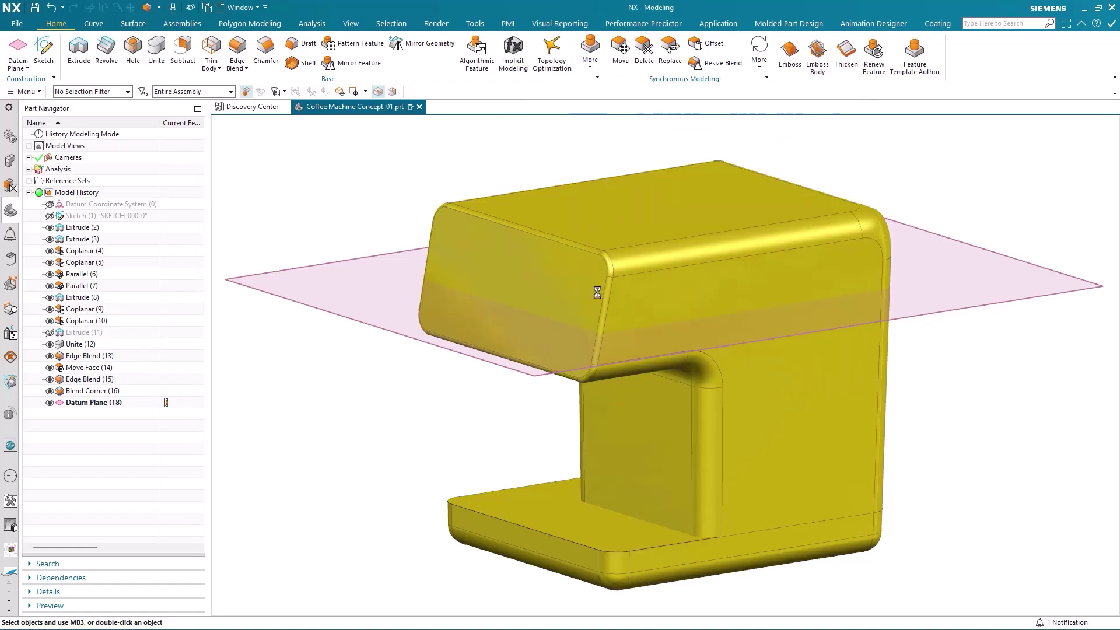
pyautogui.click(480, 232)
pyautogui.click(64, 219)
pyautogui.click(319, 310)
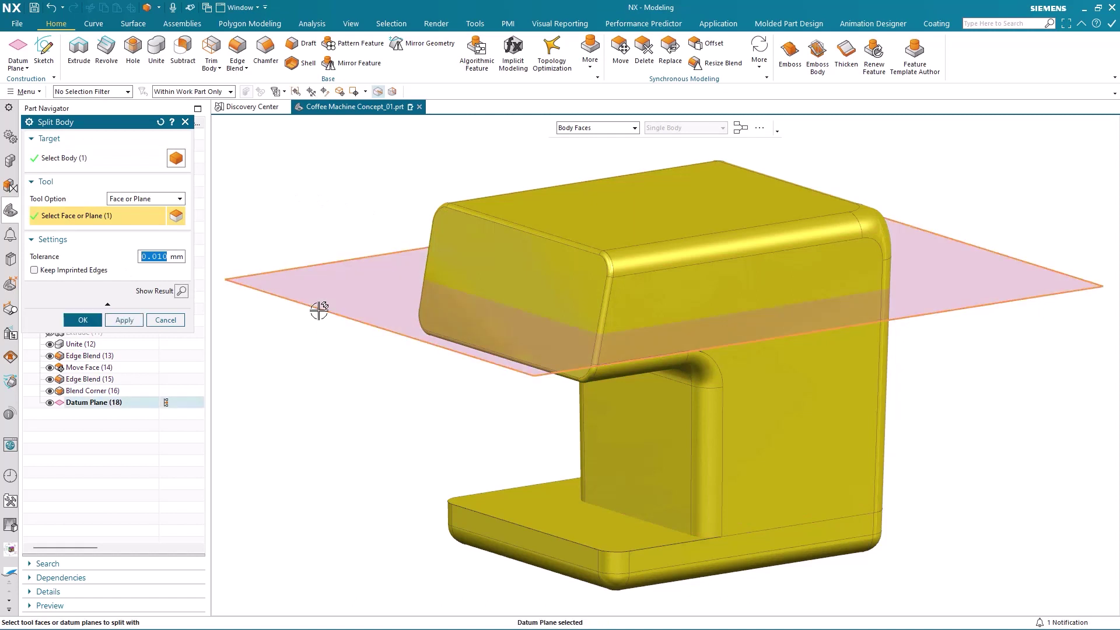
pyautogui.click(83, 321)
pyautogui.click(51, 401)
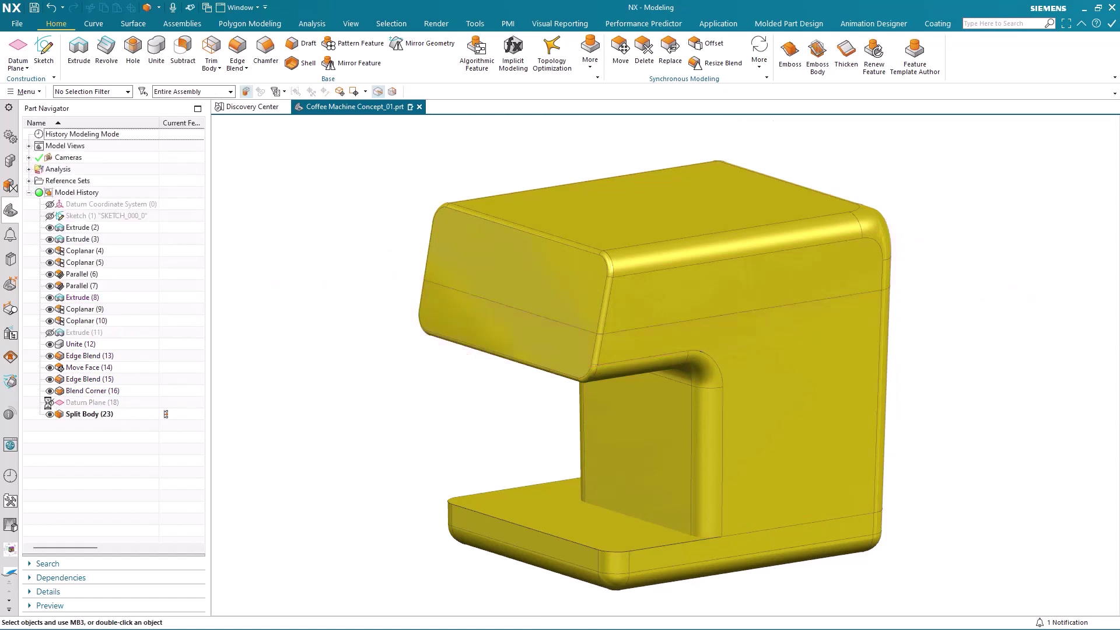
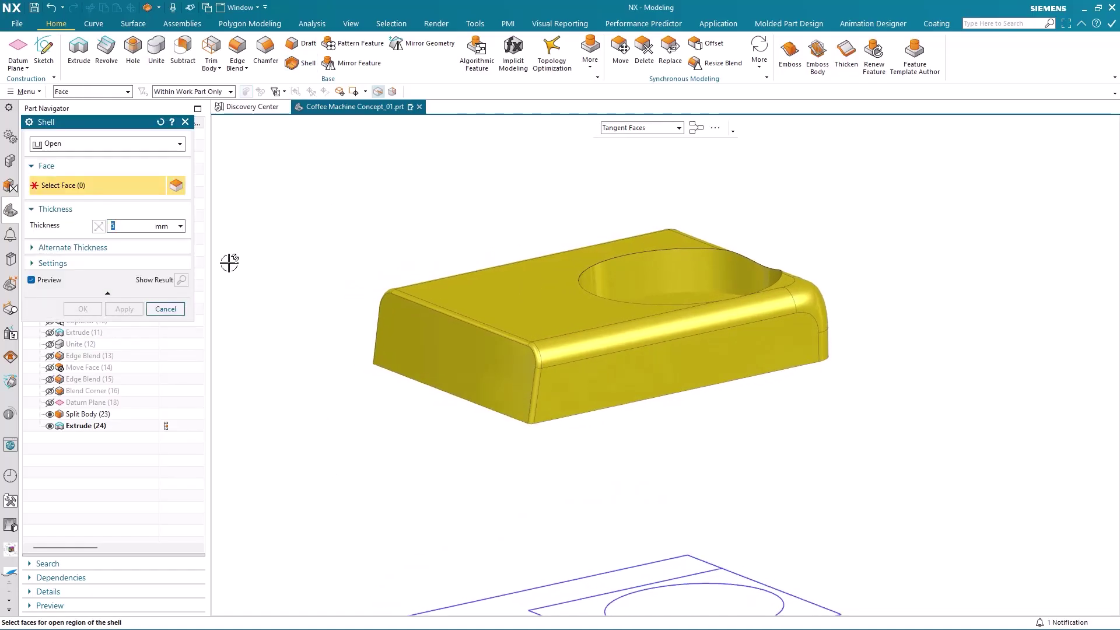
# - Shell the base to 2 mm, removing the top face and the pocket floor face
pyautogui.moveTo(234, 263); pyautogui.dragTo(512, 457, button='middle')
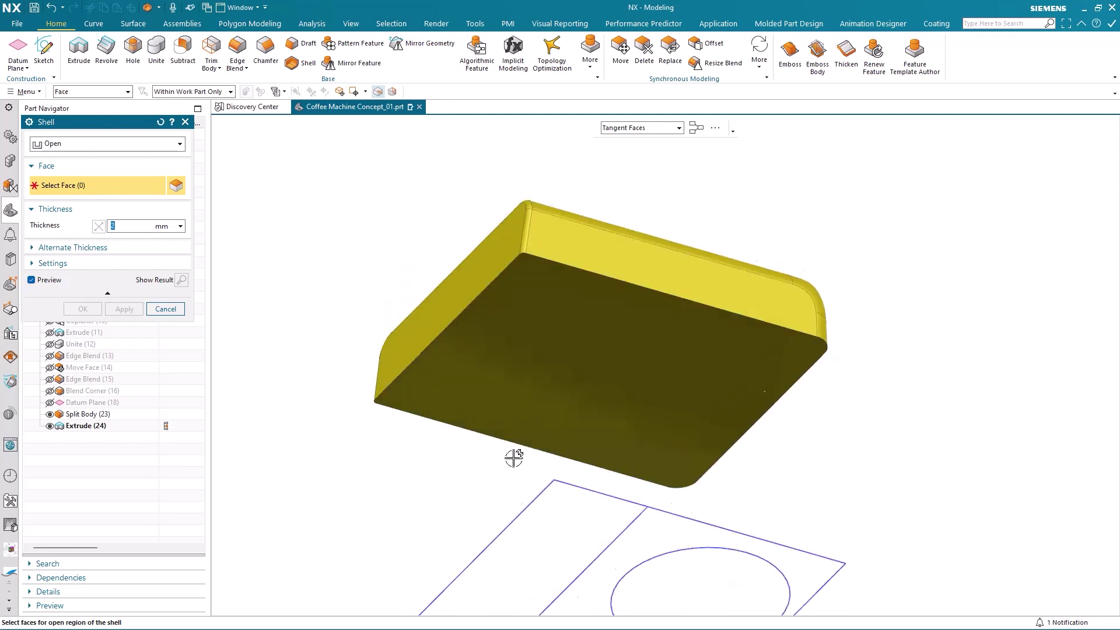
pyautogui.moveTo(533, 350); pyautogui.dragTo(771, 325, button='middle')
pyautogui.click(770, 325)
pyautogui.click(718, 320)
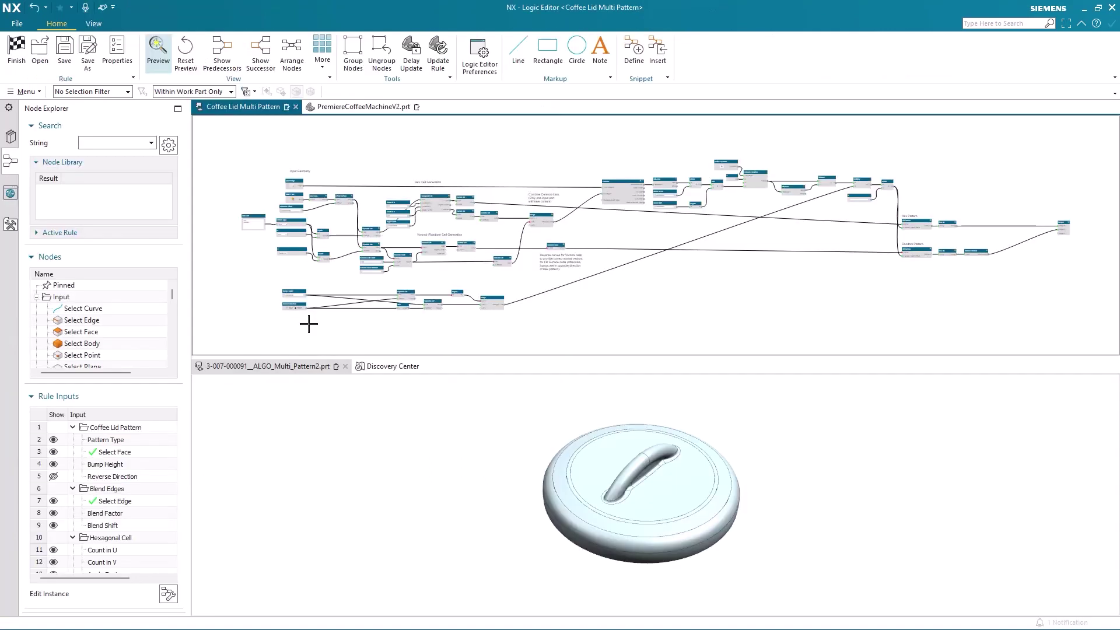
pyautogui.scroll(1, 308, 324)
pyautogui.scroll(1, 308, 323)
pyautogui.scroll(1, 308, 324)
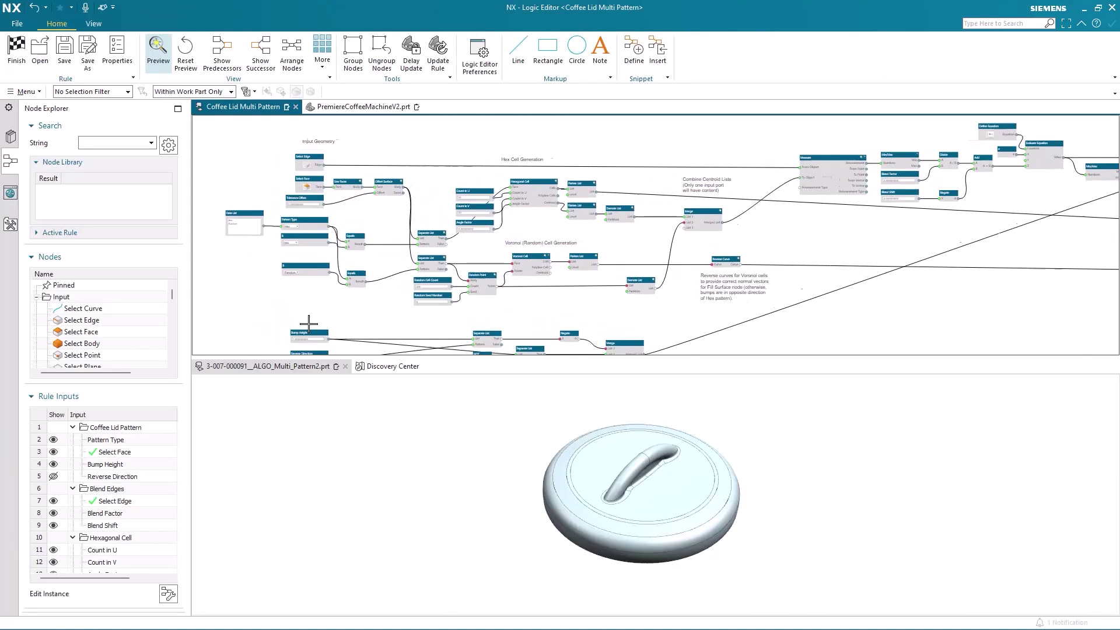
pyautogui.scroll(2, 308, 324)
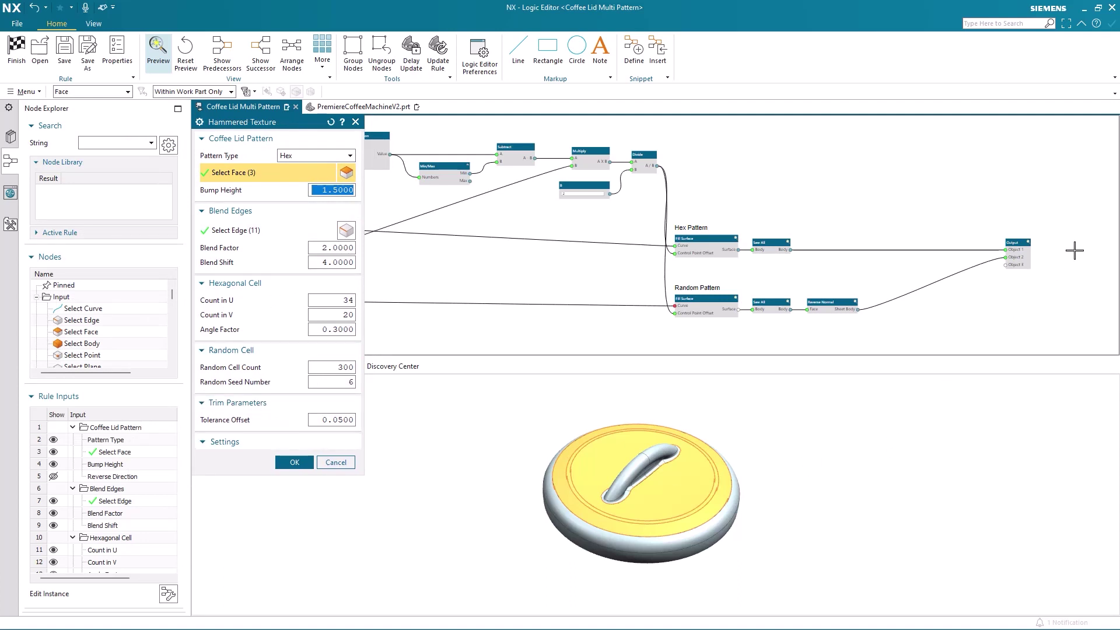
pyautogui.scroll(2, 1072, 252)
pyautogui.scroll(2, 1059, 254)
pyautogui.scroll(2, 989, 249)
pyautogui.scroll(2, 787, 214)
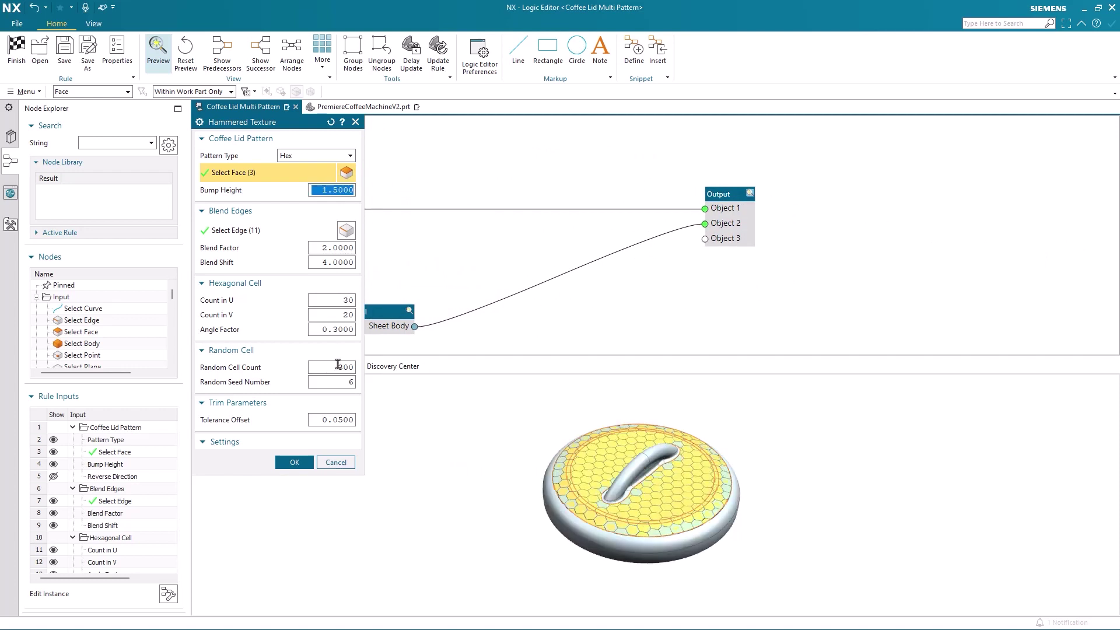
# - Switch the hammered texture's pattern type to Random and confirm the texture
pyautogui.click(336, 156)
pyautogui.click(303, 178)
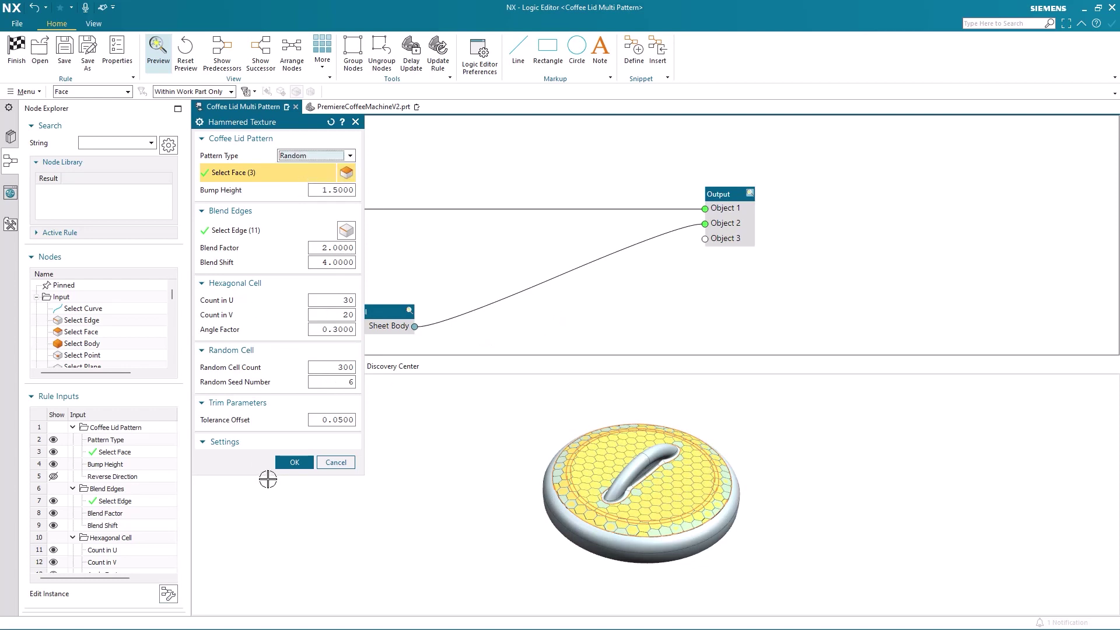
pyautogui.click(294, 465)
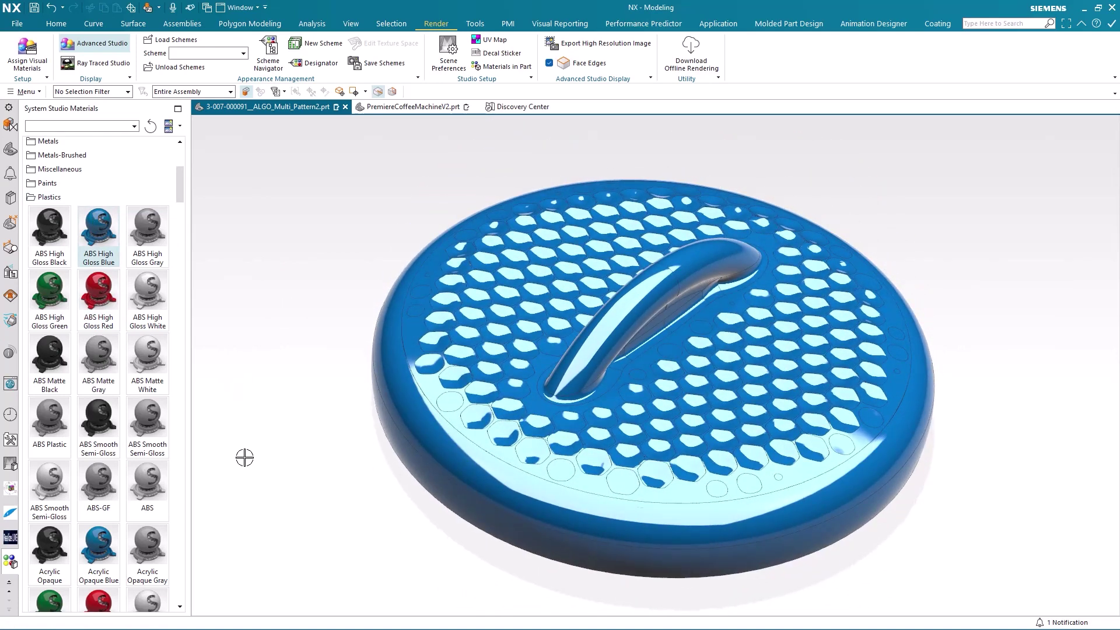
# - Apply ABS High Gloss Black from the Plastics materials onto the textured lid
pyautogui.moveTo(49, 230); pyautogui.dragTo(462, 413)
pyautogui.moveTo(255, 382); pyautogui.dragTo(272, 383, button='middle')
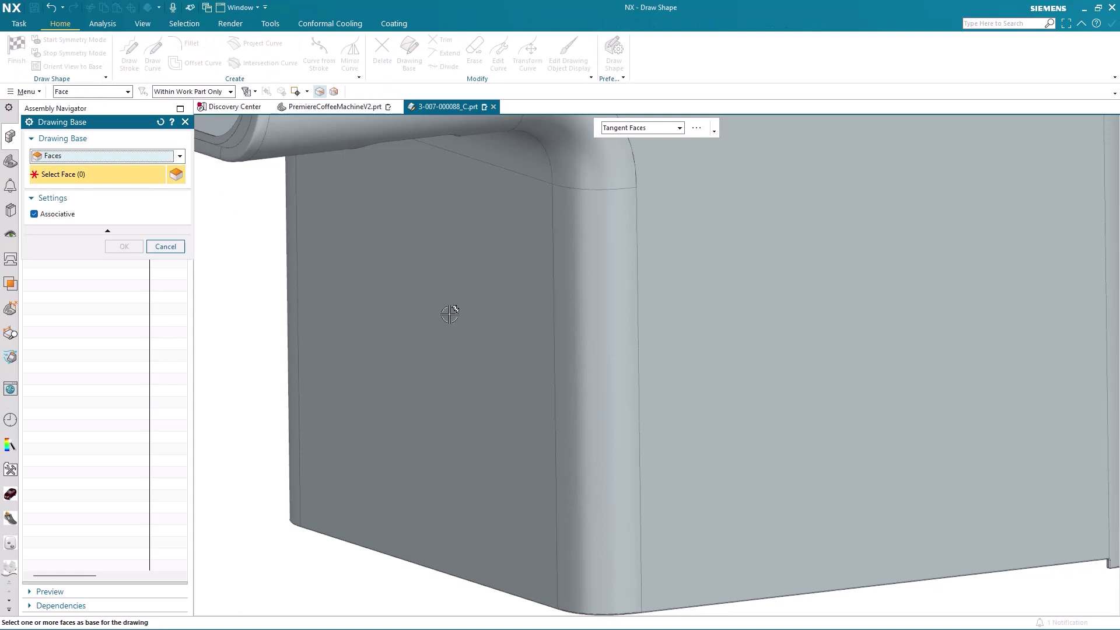
# - Sketch a freehand oval curve on the body's side face as the drawing base
pyautogui.click(450, 313)
pyautogui.middleClick(237, 268)
pyautogui.click(153, 56)
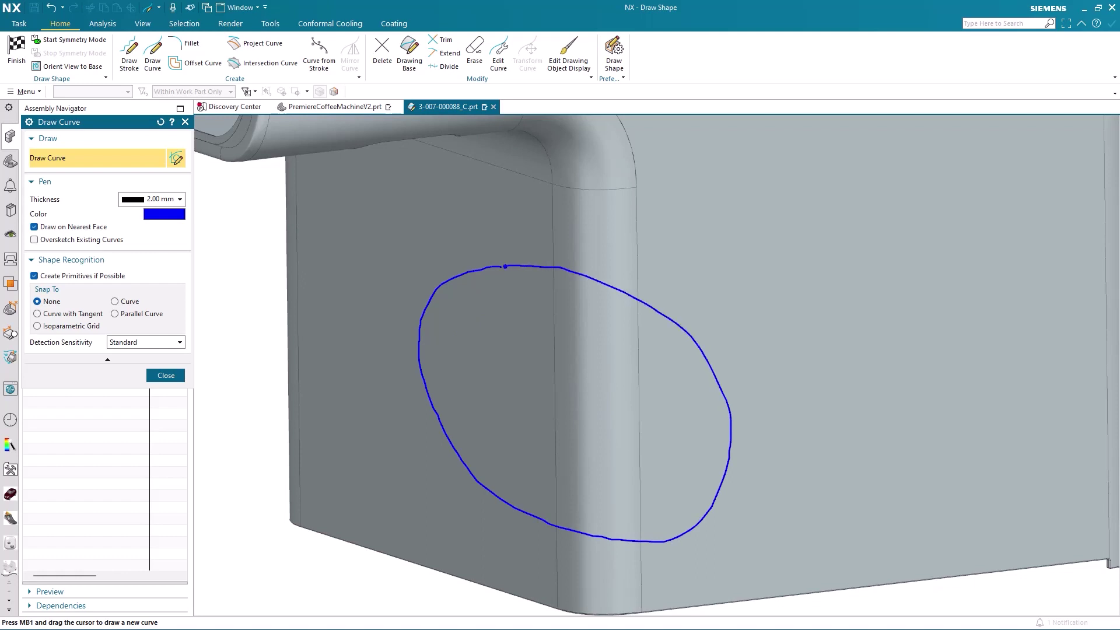
pyautogui.moveTo(778, 323)
pyautogui.mouseDown(button='middle')
pyautogui.moveTo(576, 313)
pyautogui.moveTo(233, 401)
pyautogui.moveTo(173, 382)
pyautogui.mouseUp(button='middle')
pyautogui.click(165, 375)
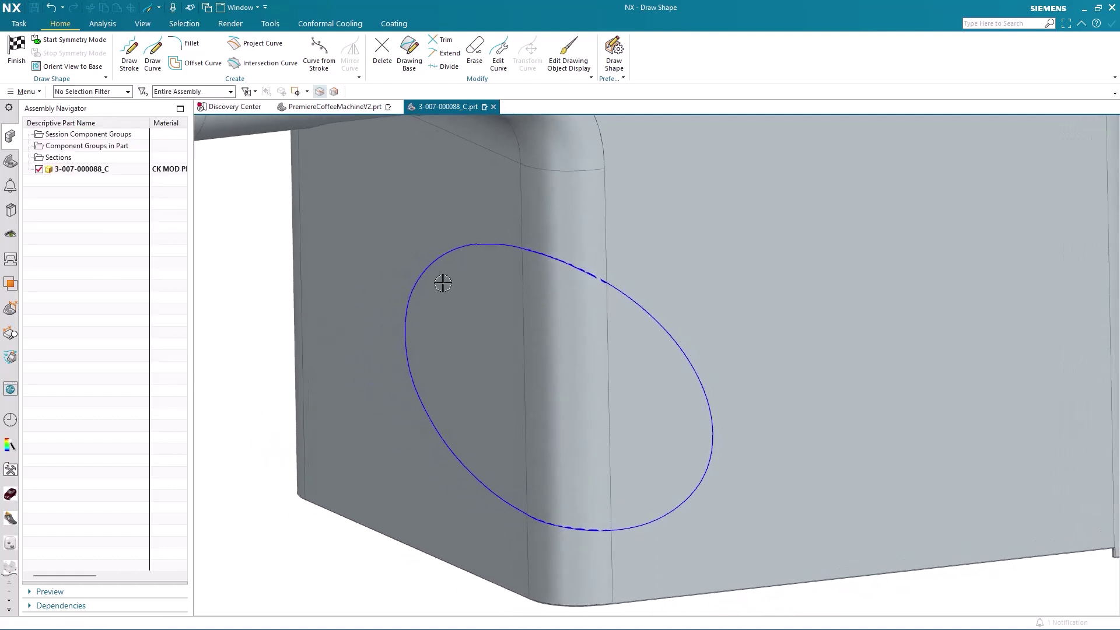
# - Reshape the oval's spline points into a leaf outline
pyautogui.doubleClick(493, 243)
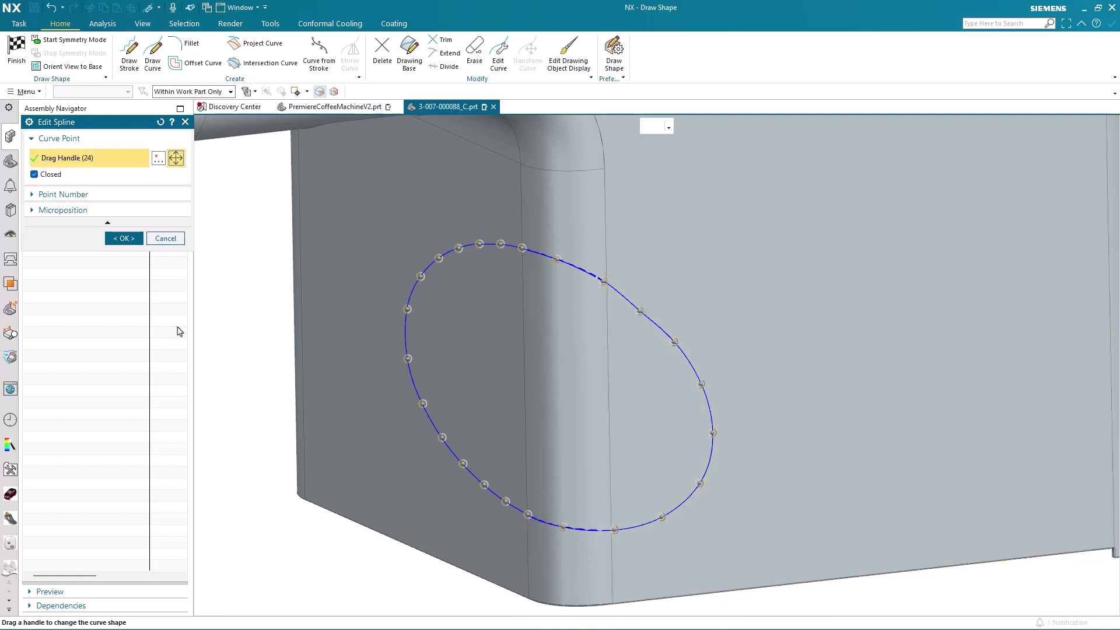
pyautogui.click(125, 238)
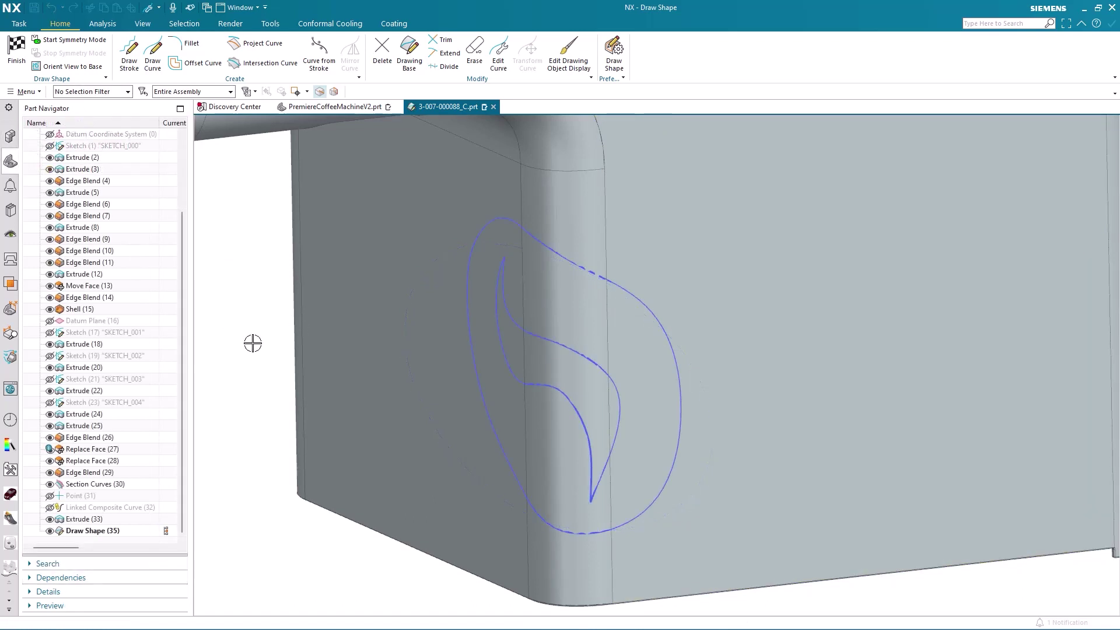
pyautogui.moveTo(252, 343); pyautogui.dragTo(459, 338, button='middle')
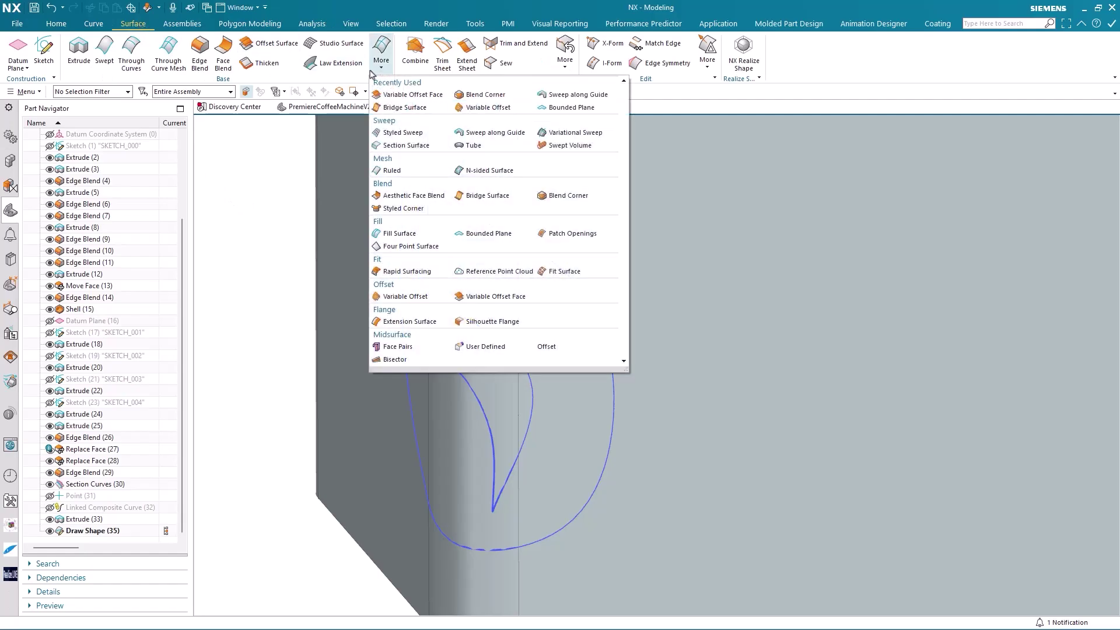
# - Offset the body's leaf region by 3 mm, using the leaf curves as the boundary
pyautogui.click(475, 301)
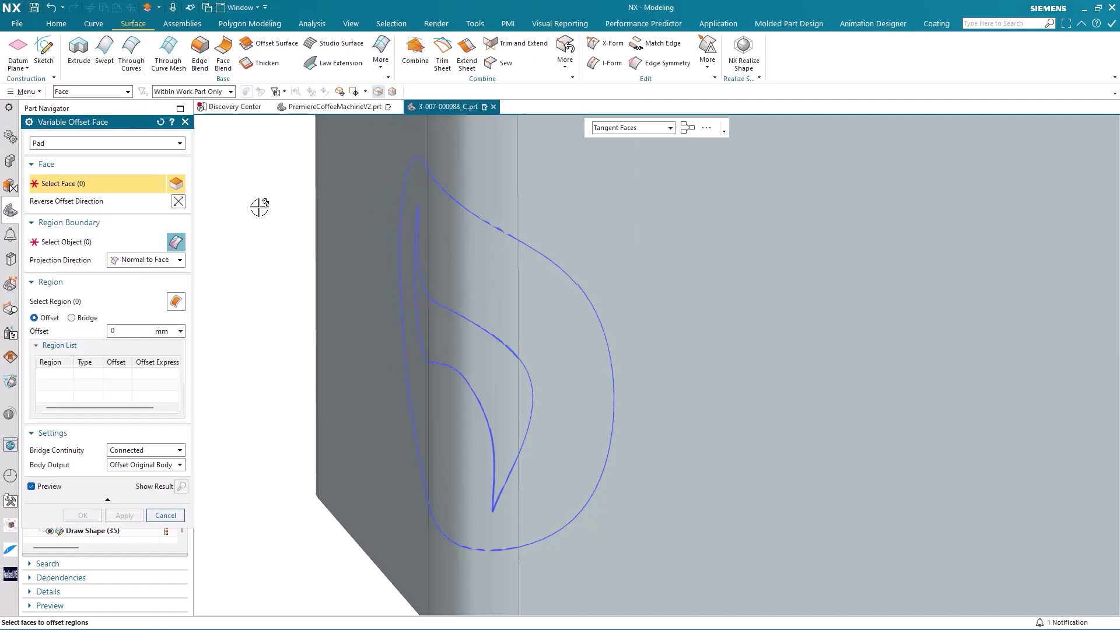
pyautogui.click(350, 188)
pyautogui.click(176, 241)
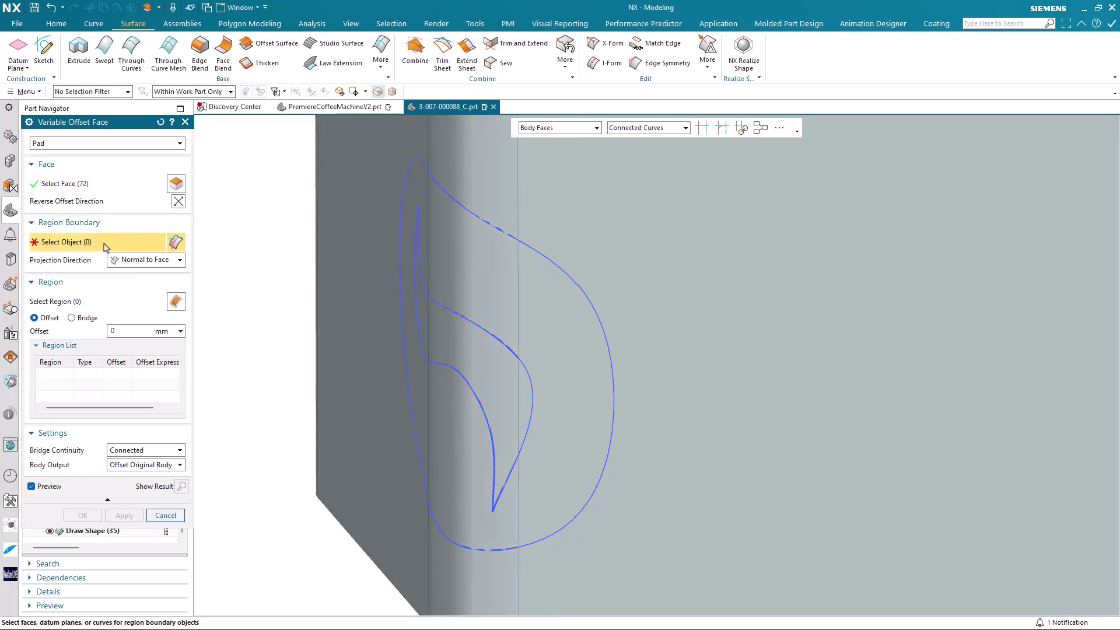
pyautogui.click(471, 206)
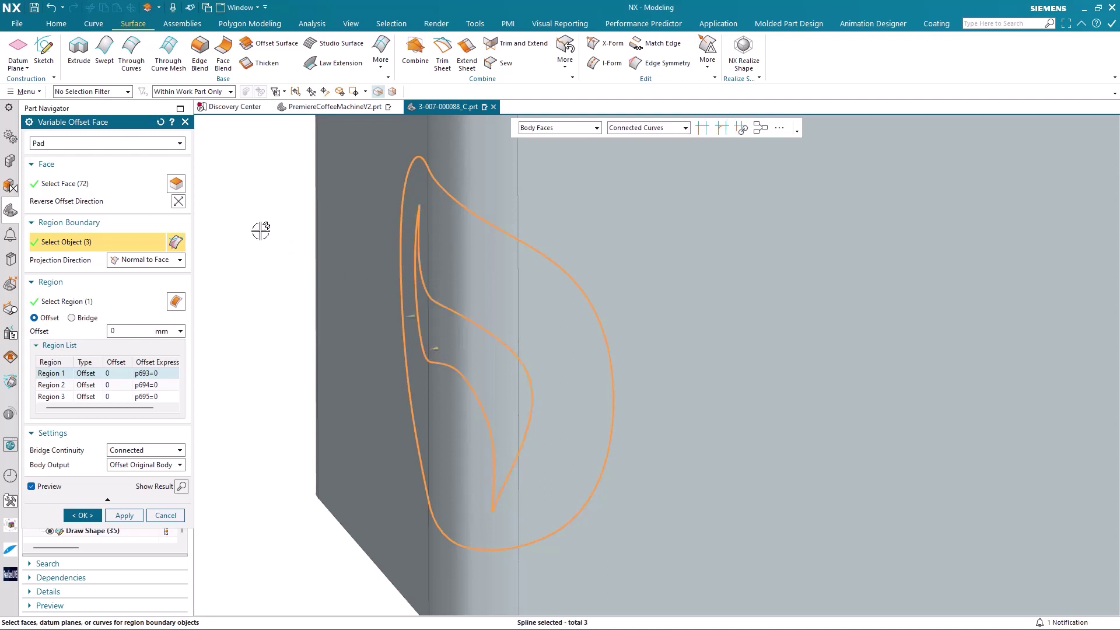
pyautogui.middleClick(408, 315)
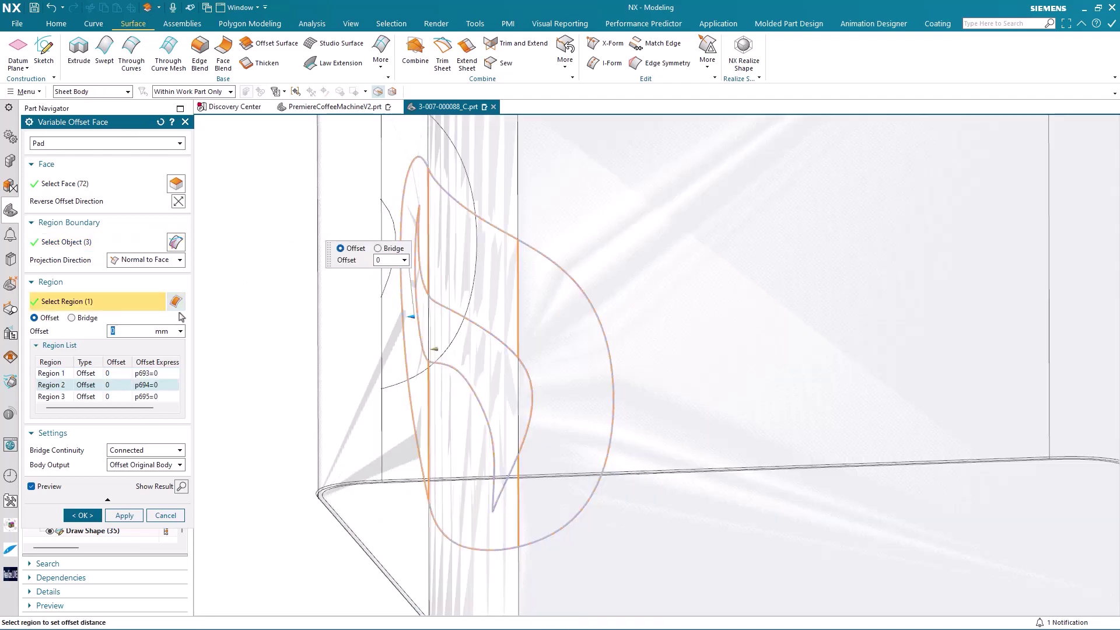
pyautogui.click(146, 331)
pyautogui.write('3')
pyautogui.press('Return')
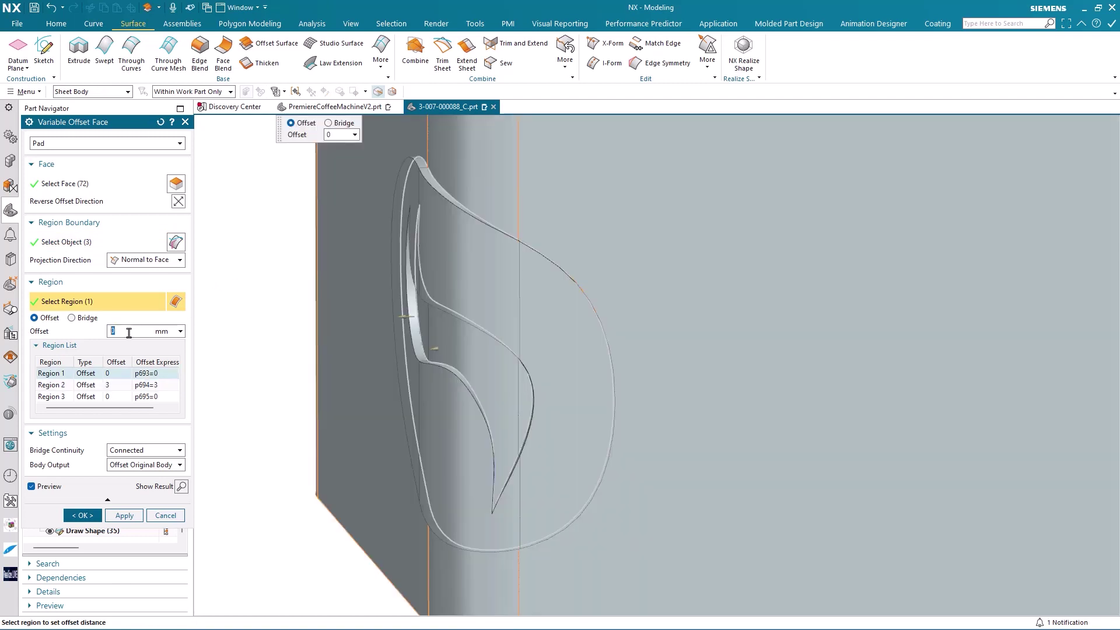
# - Accept the variable offset and select the logo's raised edges for a 1 mm blend
pyautogui.middleClick(128, 333)
pyautogui.click(200, 54)
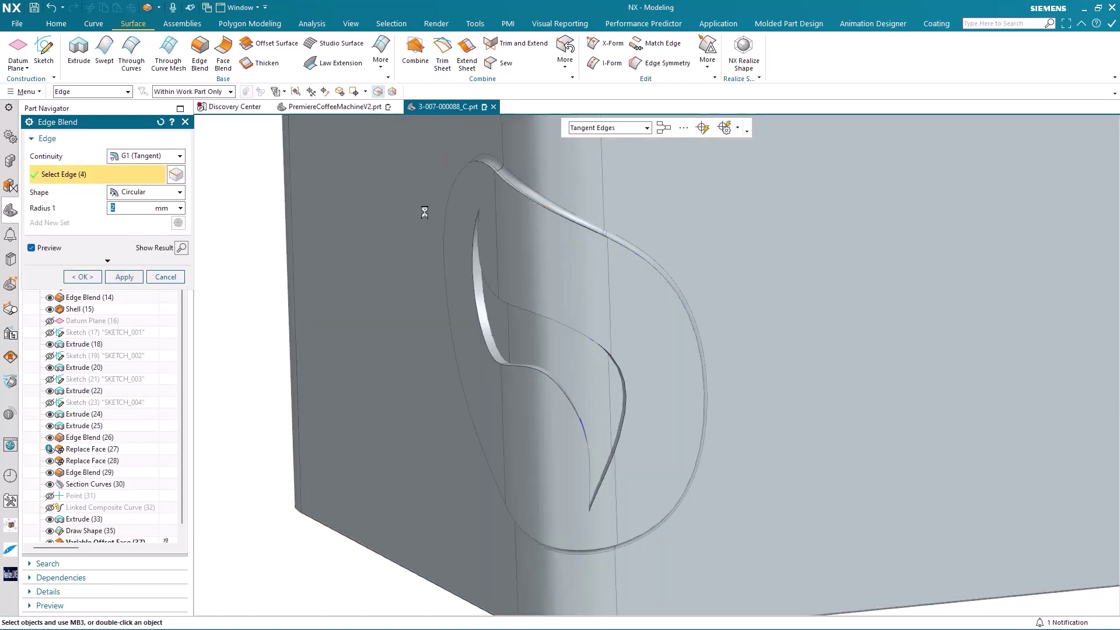
pyautogui.moveTo(357, 205); pyautogui.dragTo(395, 325, button='middle')
pyautogui.click(267, 437)
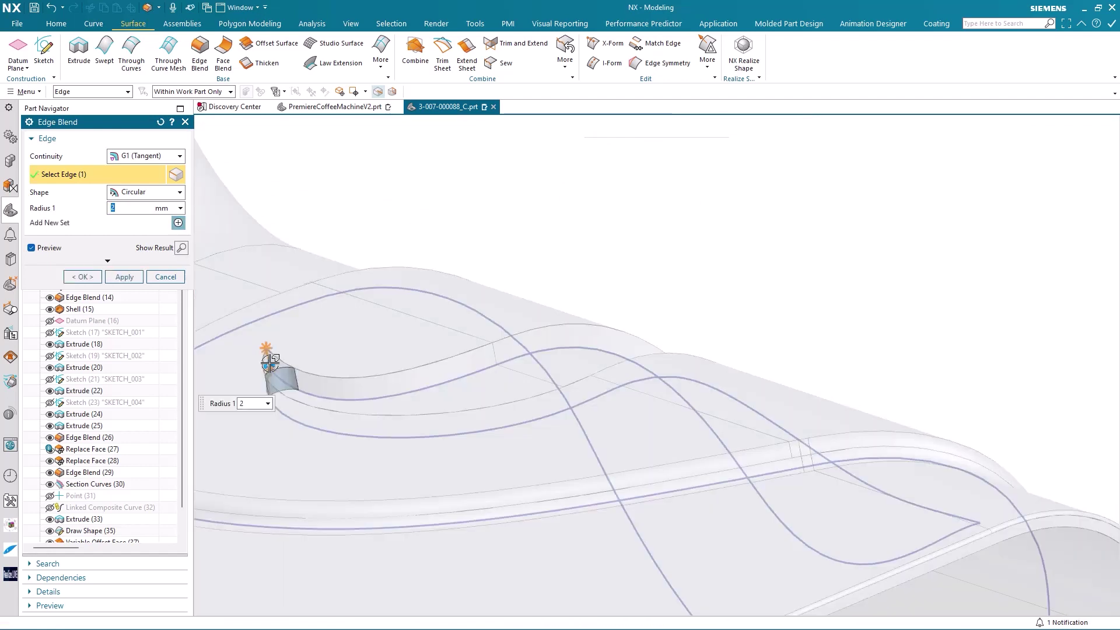
pyautogui.scroll(3, 571, 371)
pyautogui.scroll(-3, 571, 371)
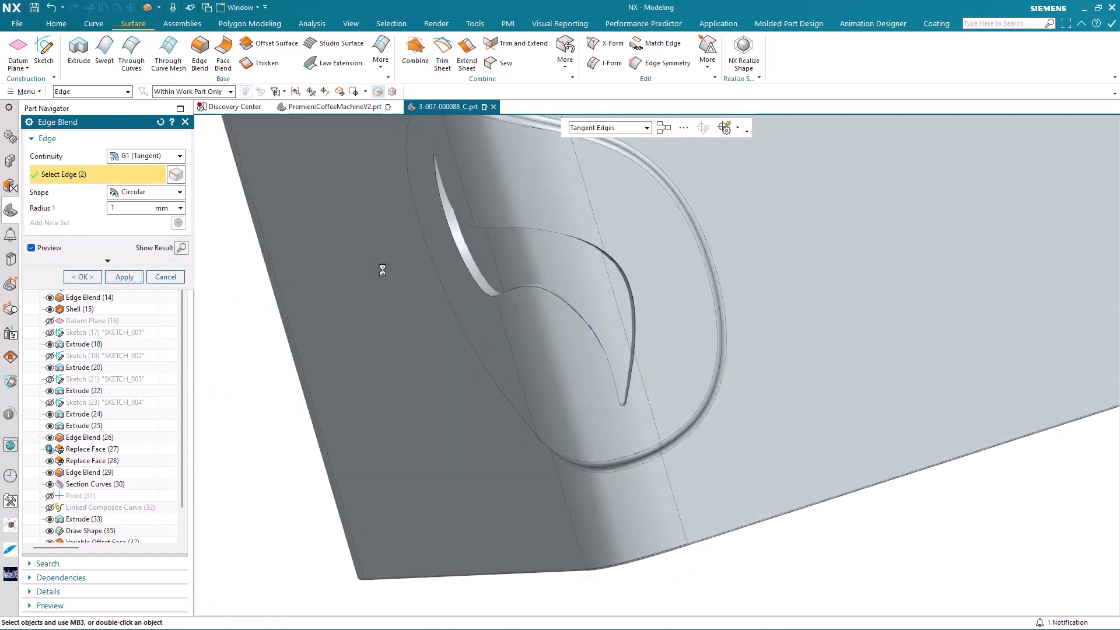
pyautogui.click(504, 227)
pyautogui.scroll(3, 573, 270)
pyautogui.scroll(2, 513, 248)
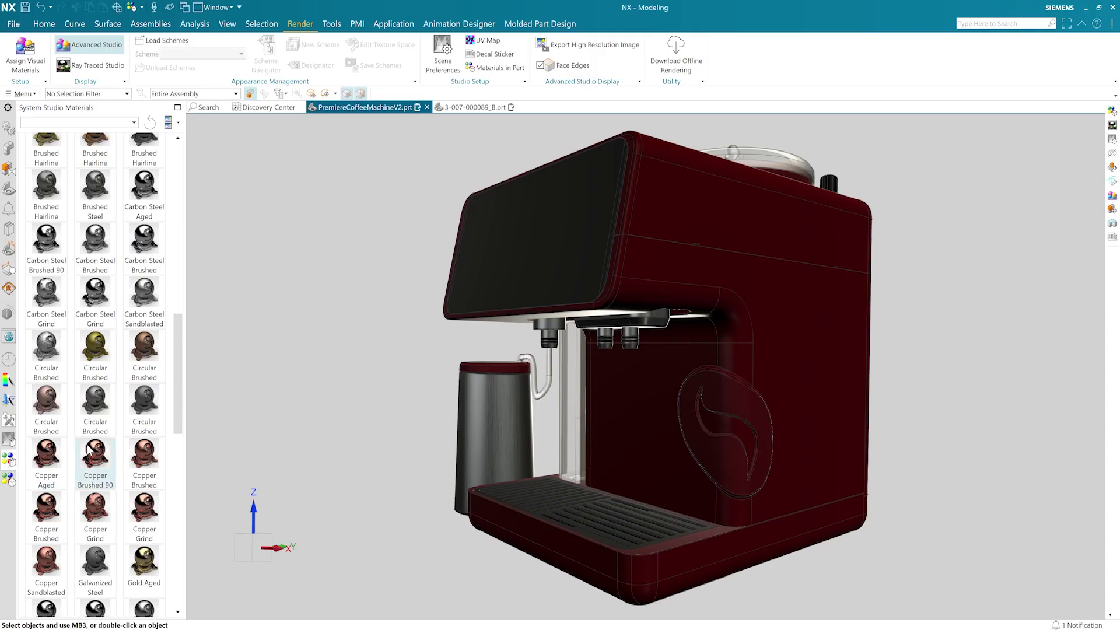
pyautogui.scroll(3, 94, 369)
pyautogui.scroll(3, 95, 369)
# - Collapse the brushed metals, expand Plastics, and bring up options for ABS High Gloss Red
pyautogui.click(81, 323)
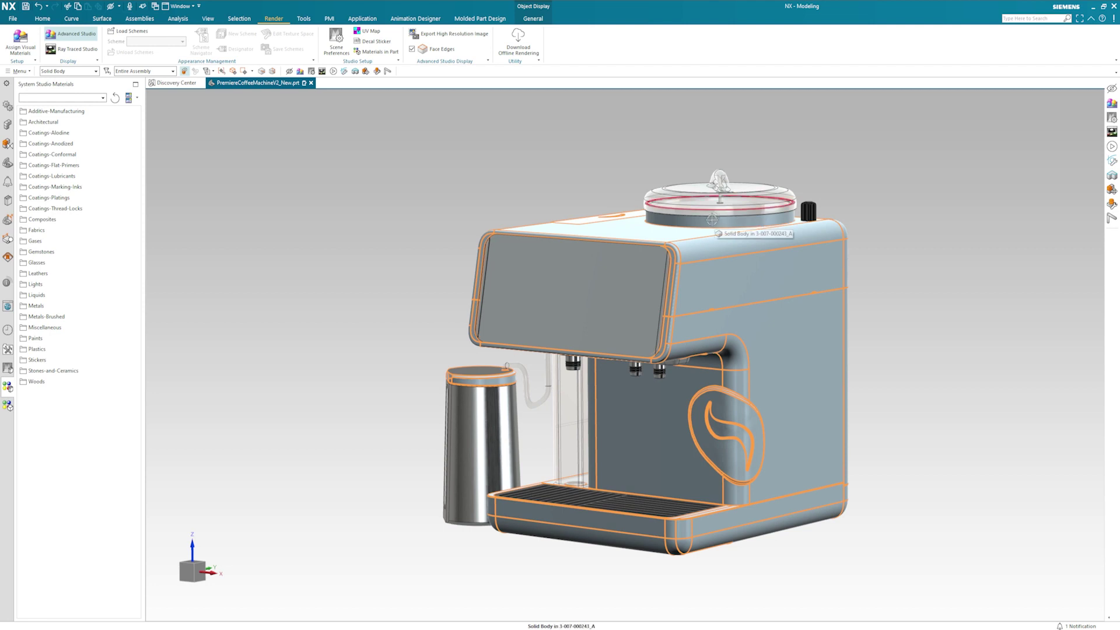
pyautogui.click(55, 351)
pyautogui.rightClick(71, 430)
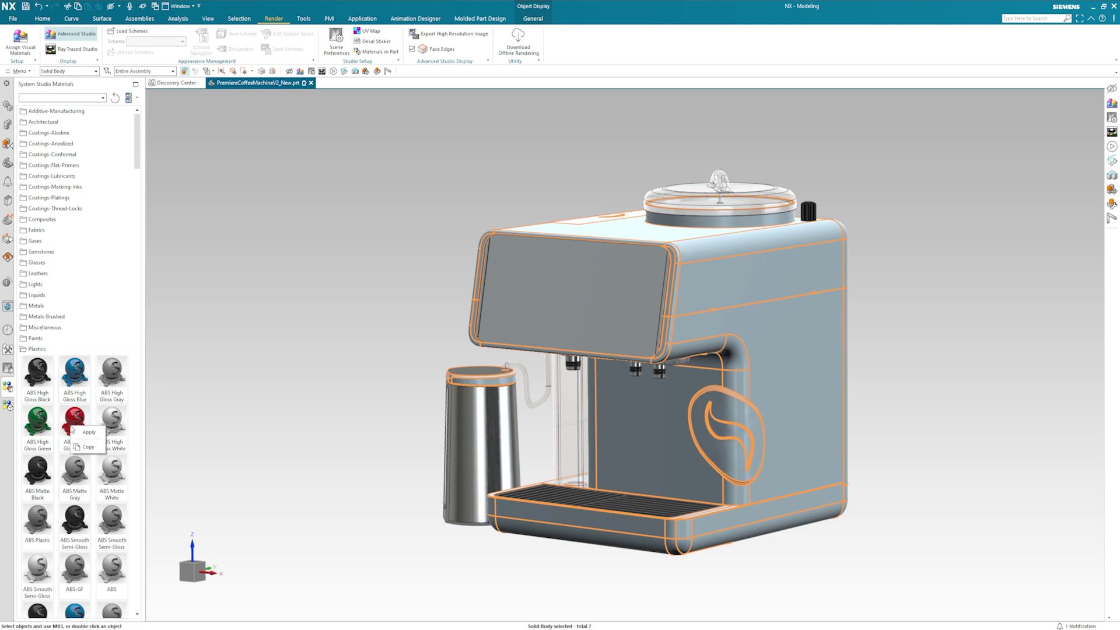
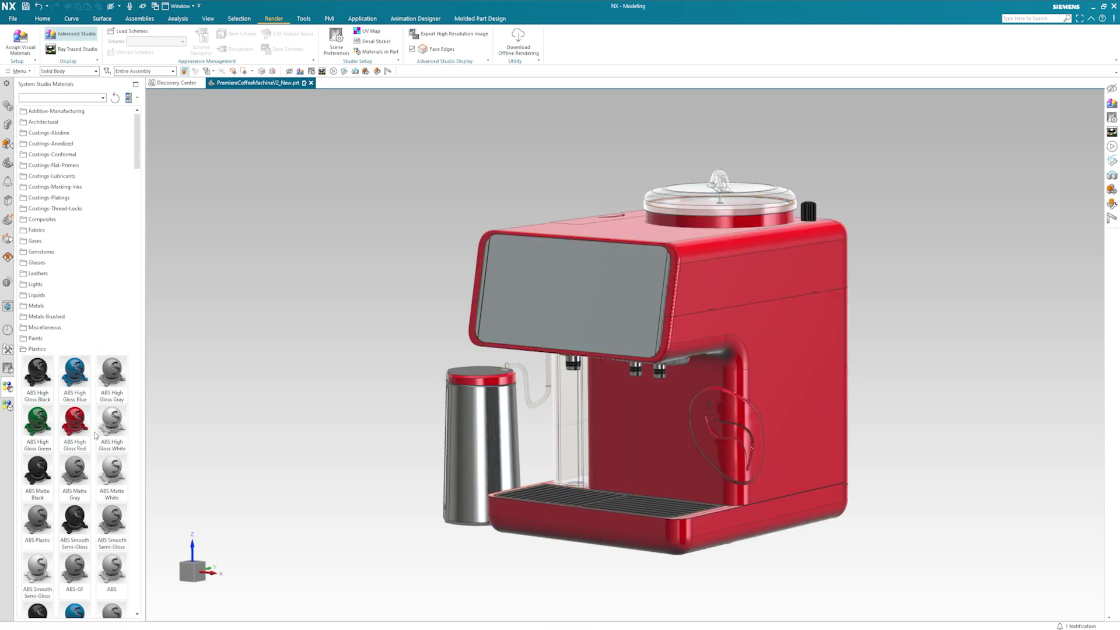
# - Show the Studio Materials in Part list instead of the System Studio Materials library
pyautogui.click(12, 406)
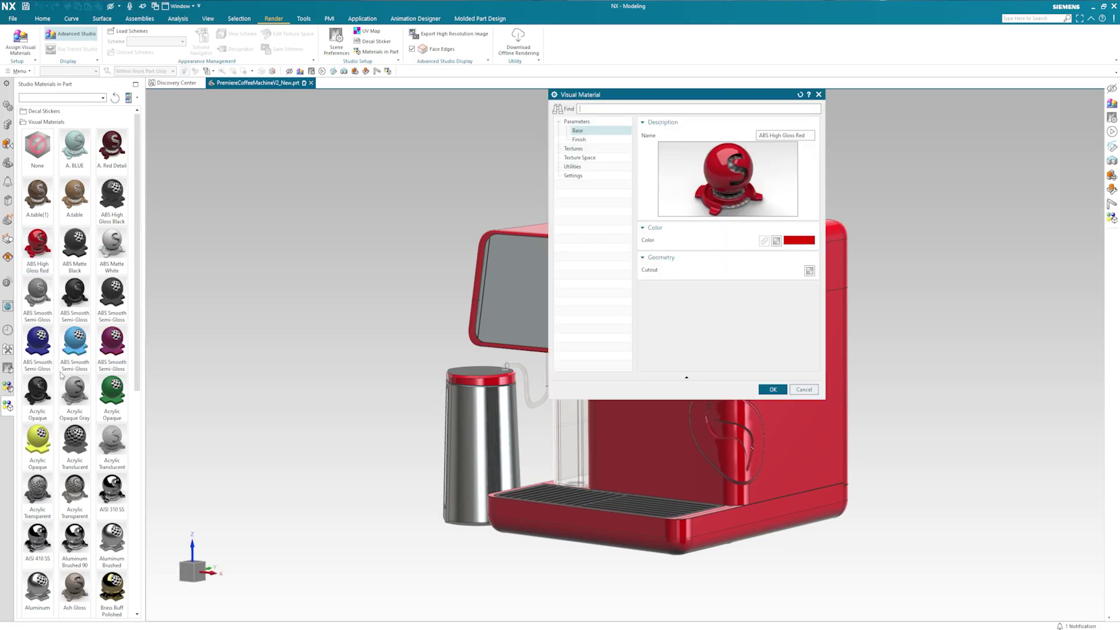
# - Pick a custom darker maroon colour for the ABS High Gloss Red base colour
pyautogui.click(803, 243)
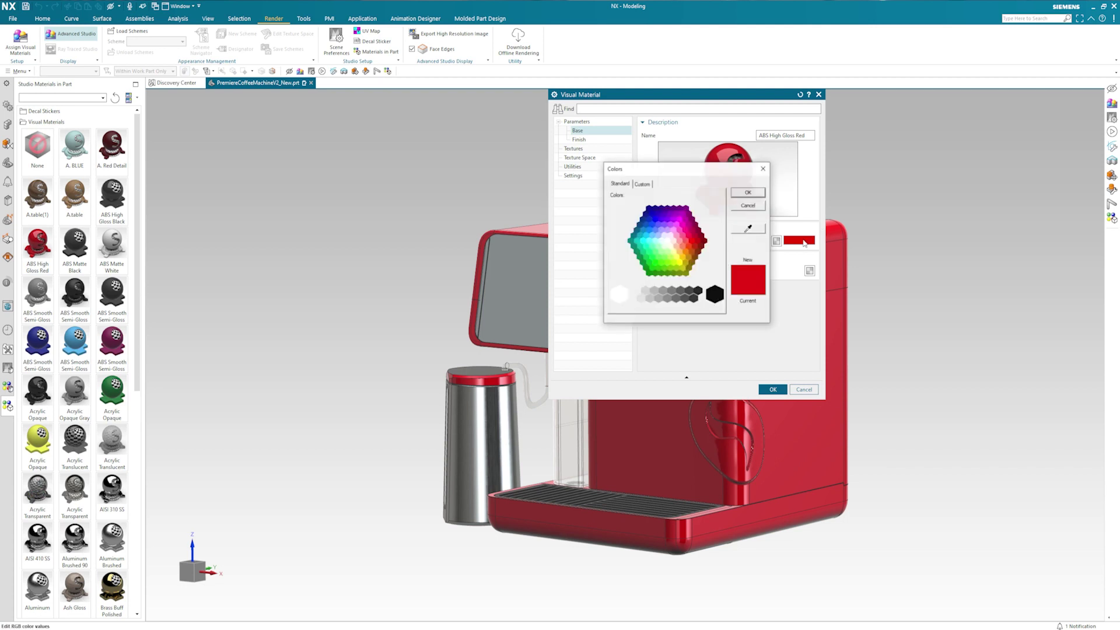
pyautogui.click(641, 184)
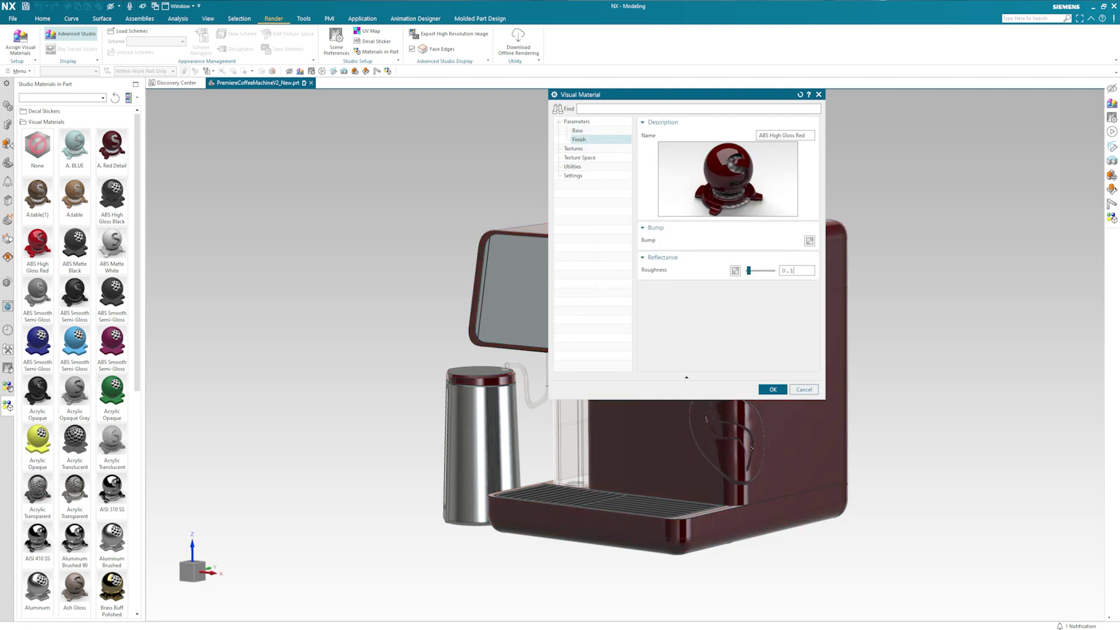